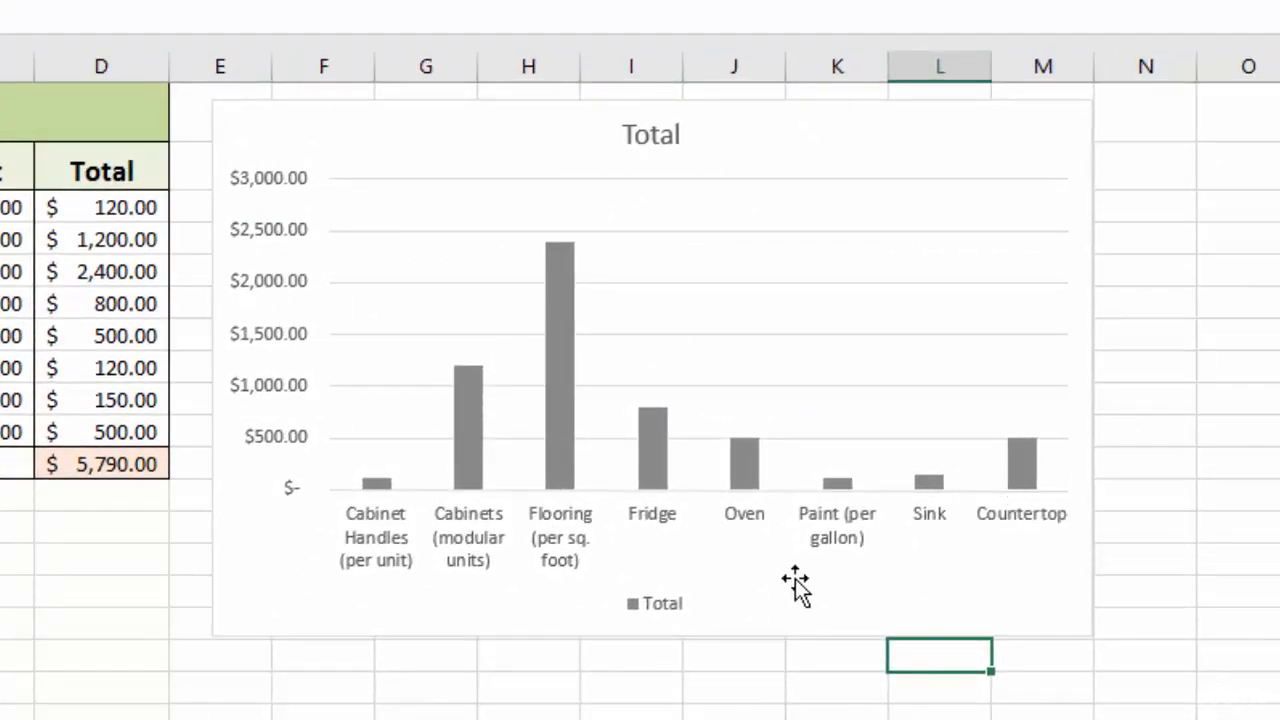
Step: Shift the column chart slightly and select its legend, vertical axis, gridlines and chart area in turn
left_click(1044, 600)
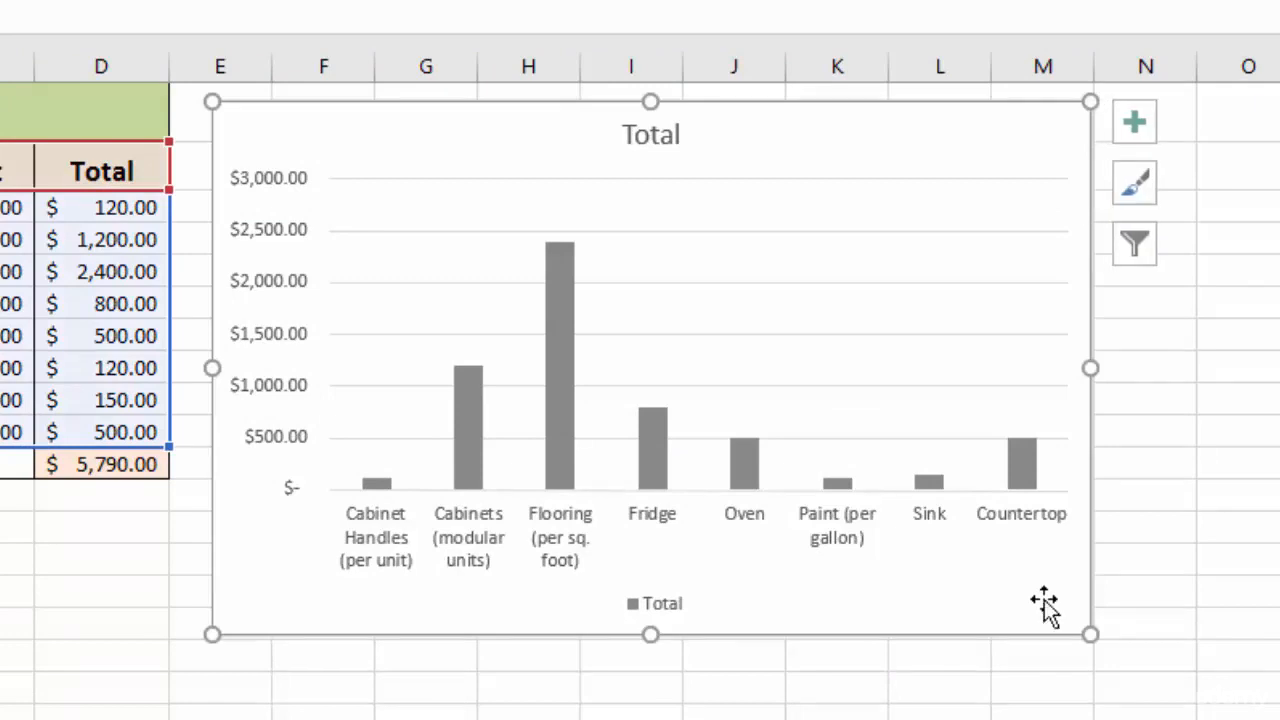
mouse_move(1044, 600)
left_mouse_down()
mouse_move(1151, 640)
mouse_move(1054, 657)
mouse_move(1018, 603)
mouse_move(1023, 589)
mouse_move(917, 591)
mouse_move(1032, 594)
left_mouse_up()
left_click(630, 600)
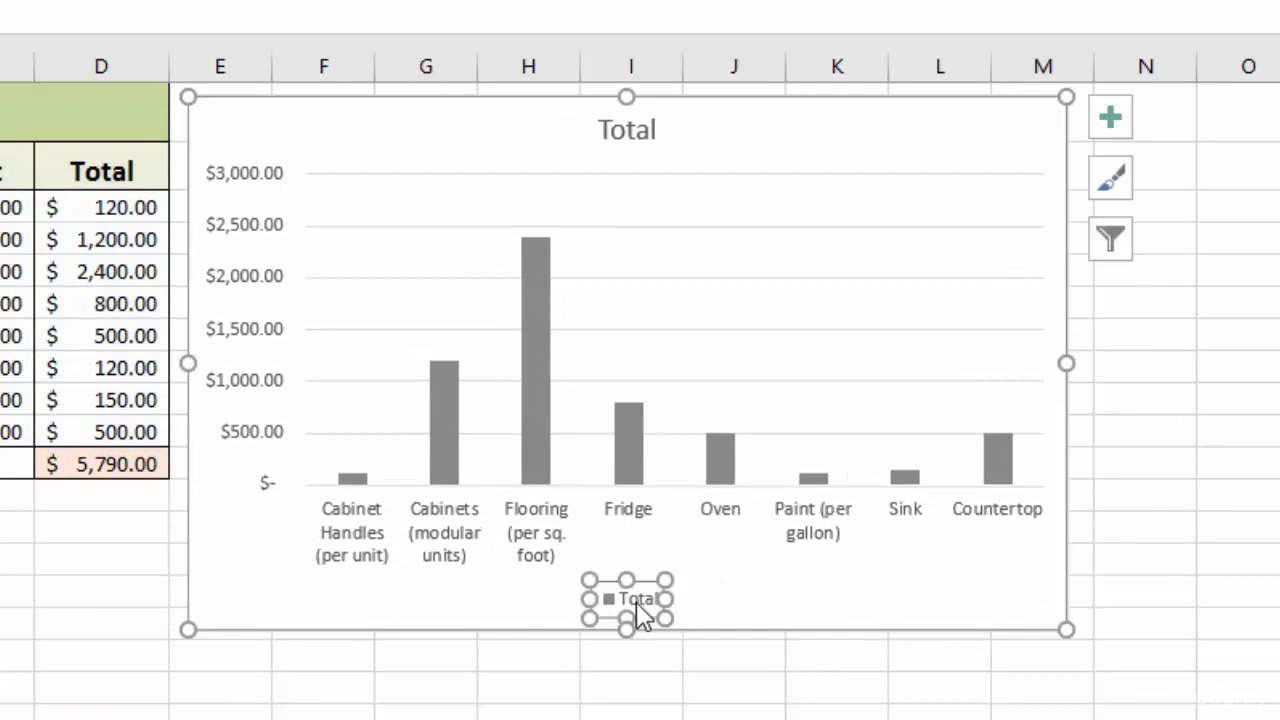
left_click(247, 241)
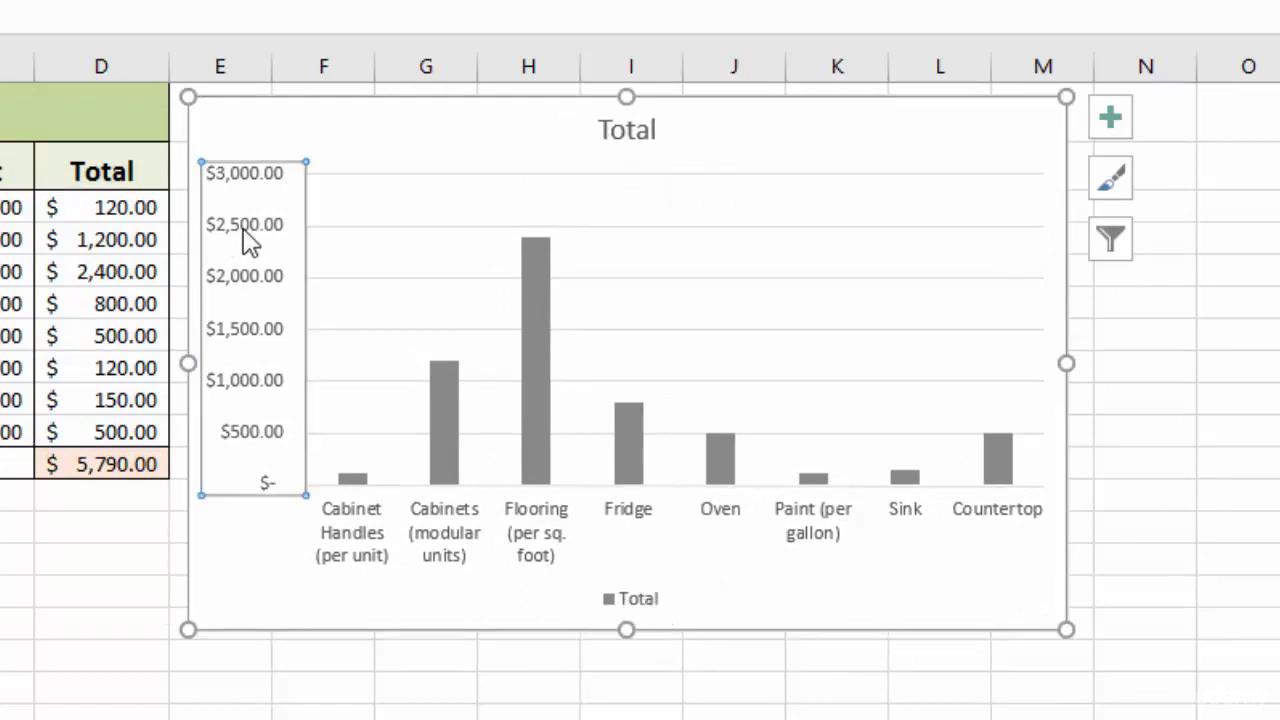
left_click(387, 229)
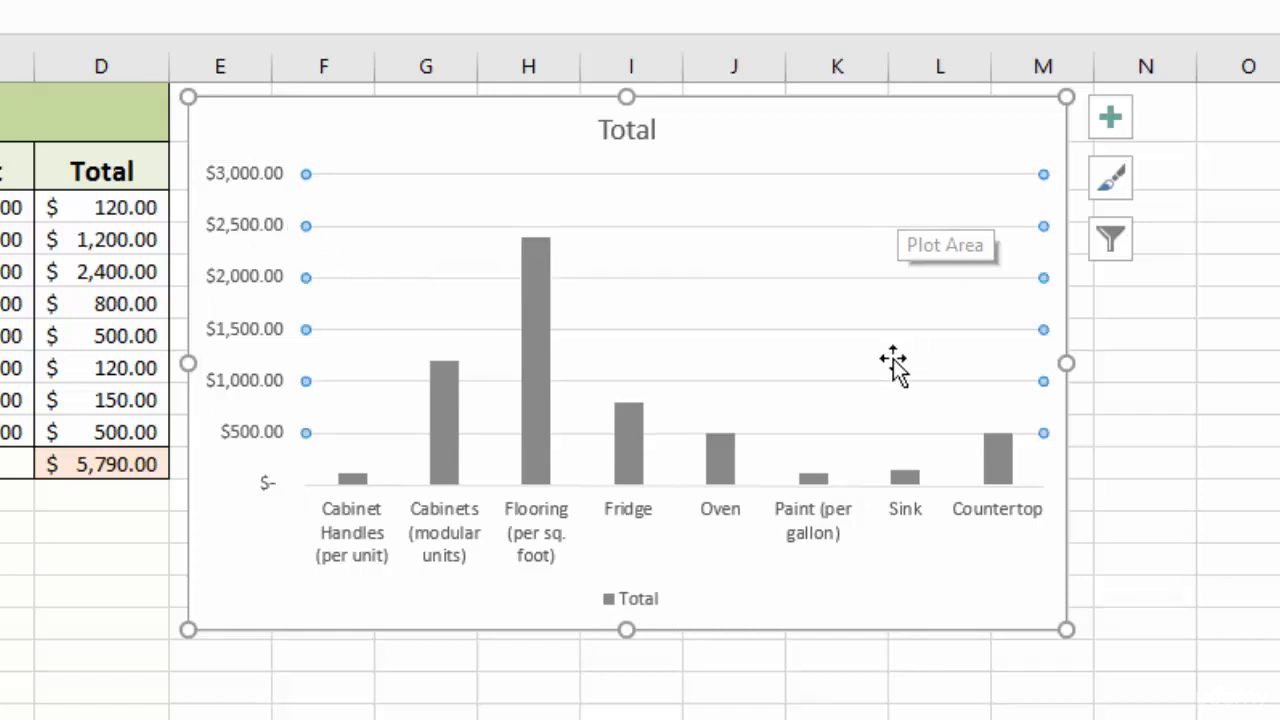
left_click(958, 538)
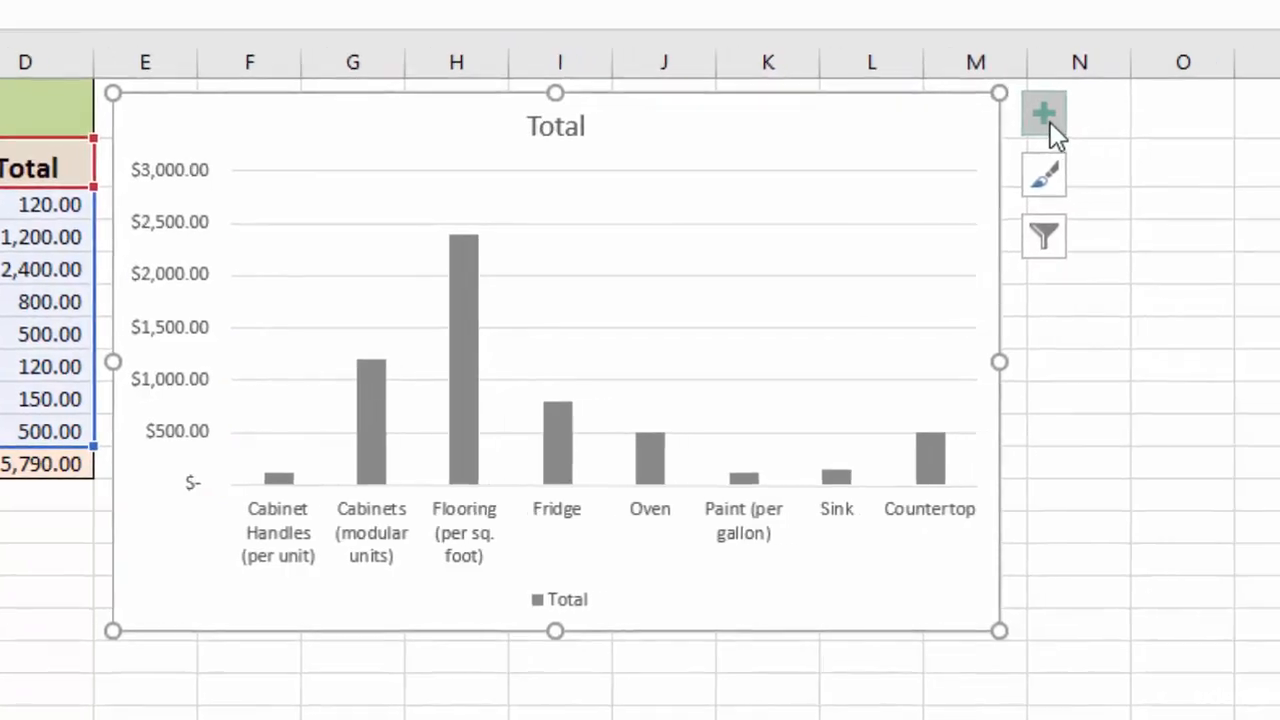
Step: Examine the list of available chart elements and the placement choices for axis titles
left_click(958, 112)
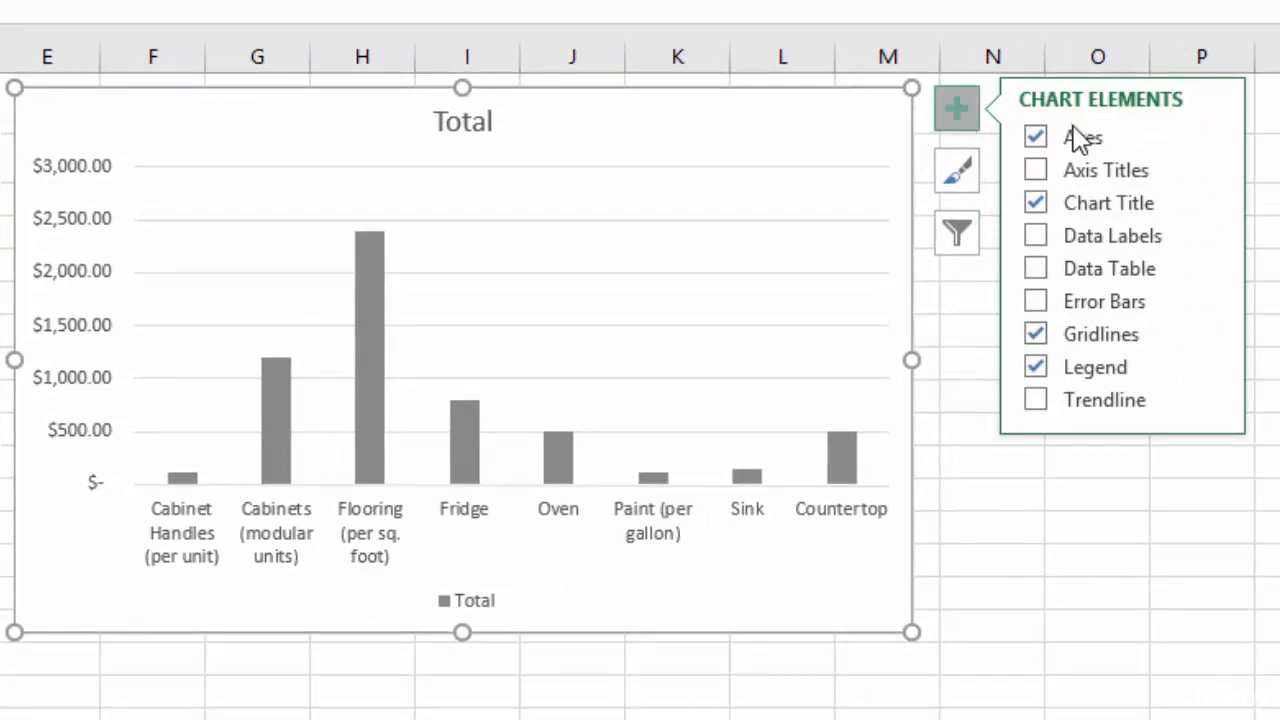
left_click(1094, 172)
left_click(1210, 172)
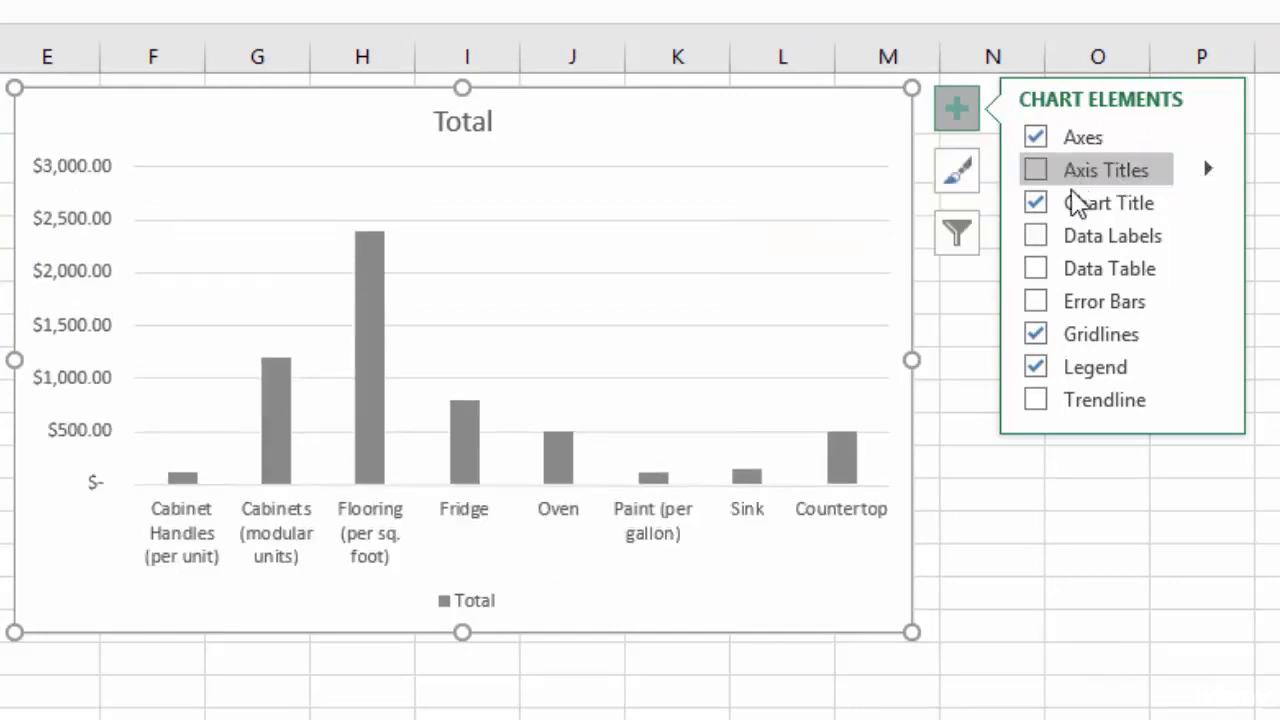
Step: Hide the chart title, show it again and view its placement options
left_click(482, 124)
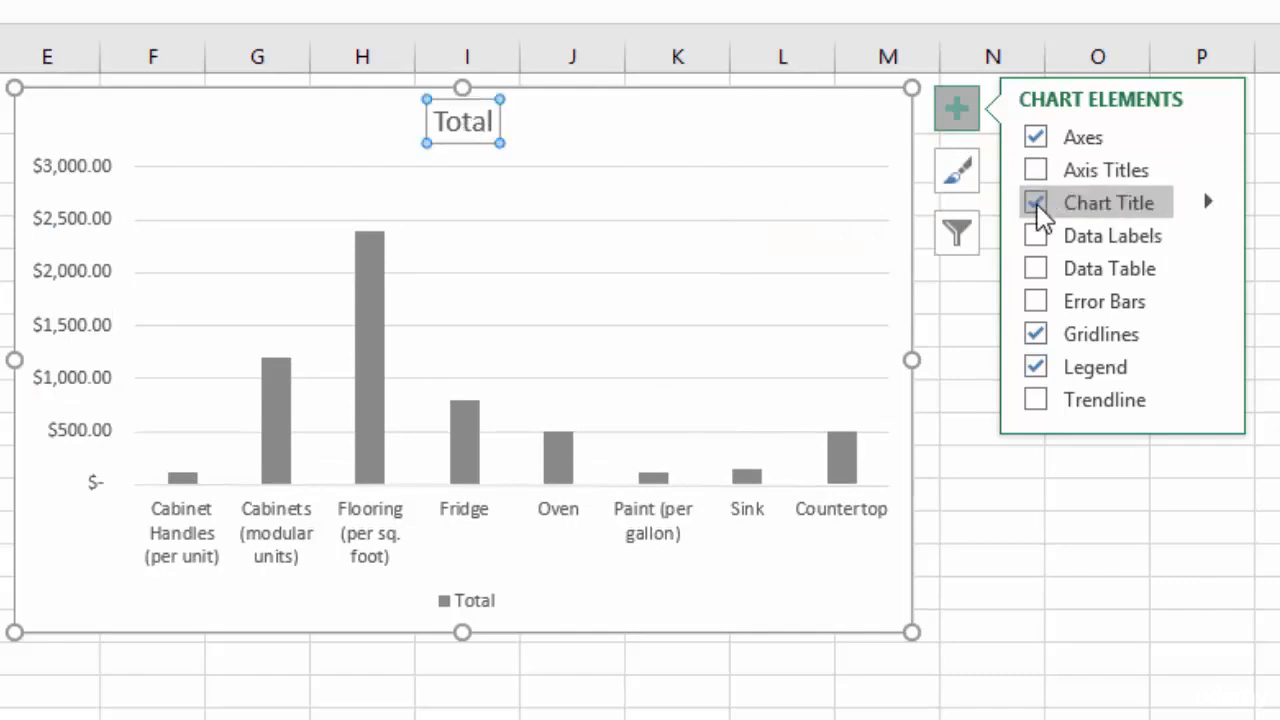
left_click(1036, 203)
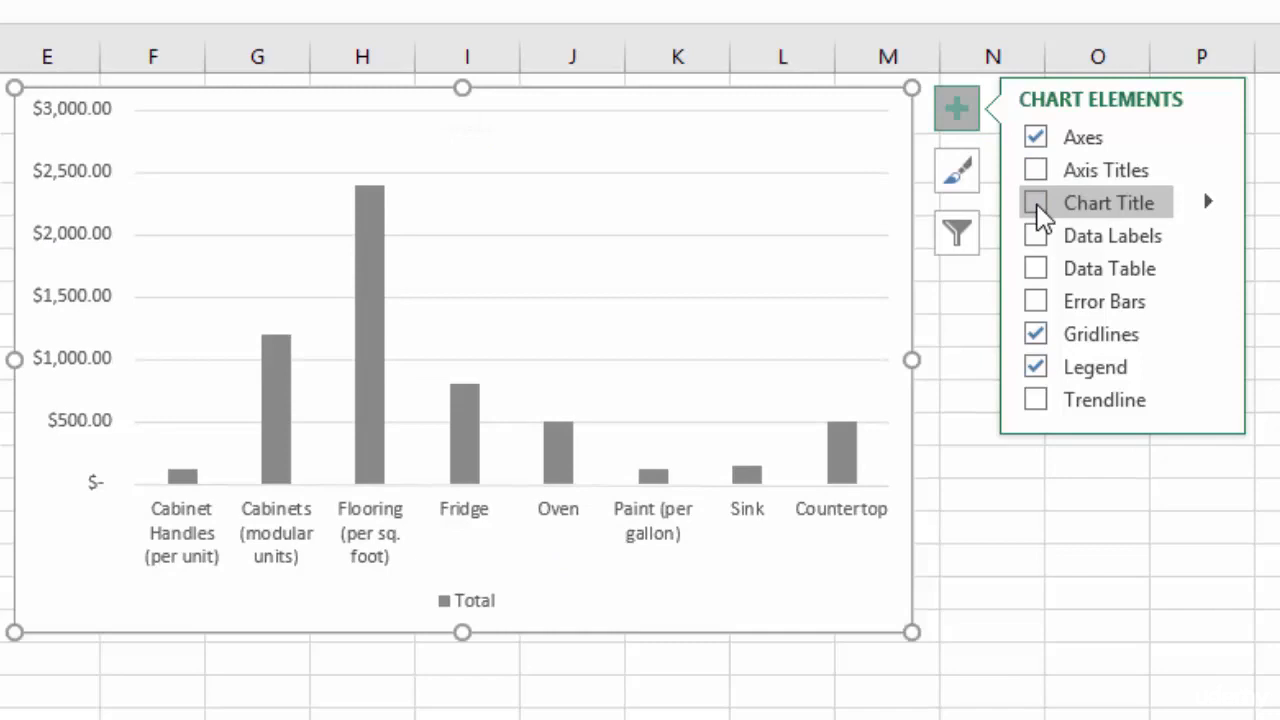
left_click(1037, 208)
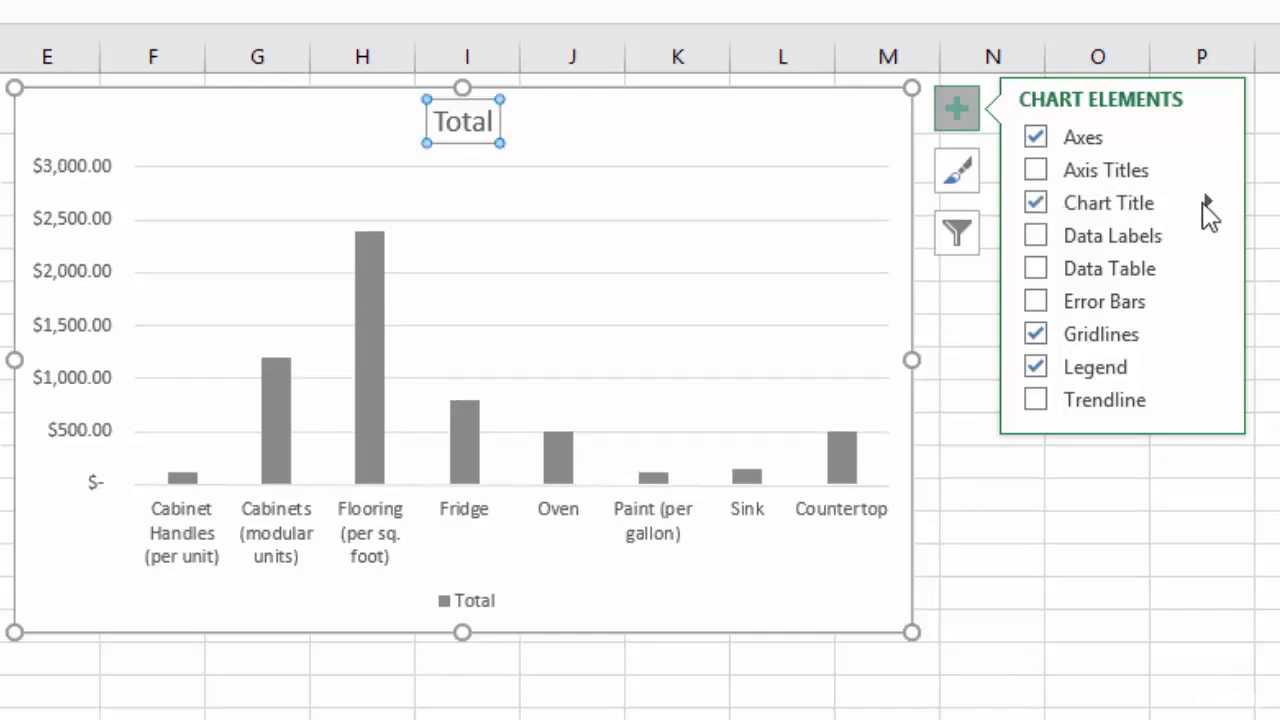
left_click(1207, 203)
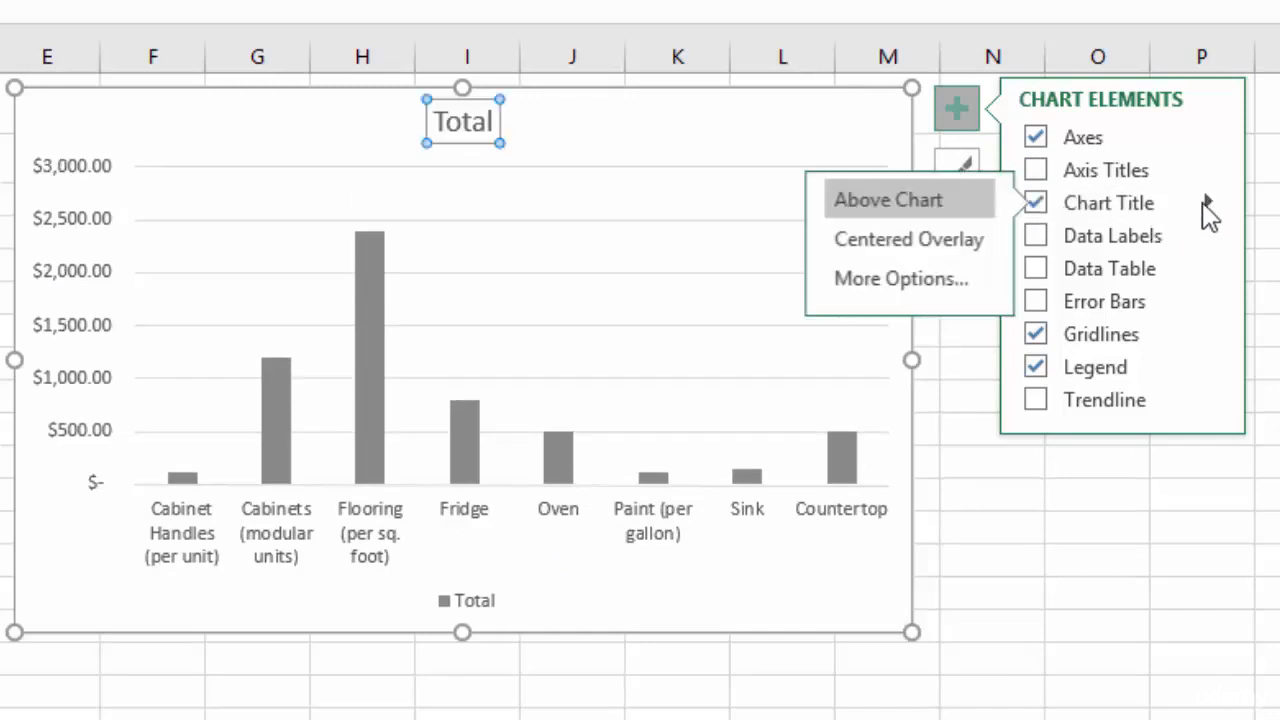
left_click(903, 283)
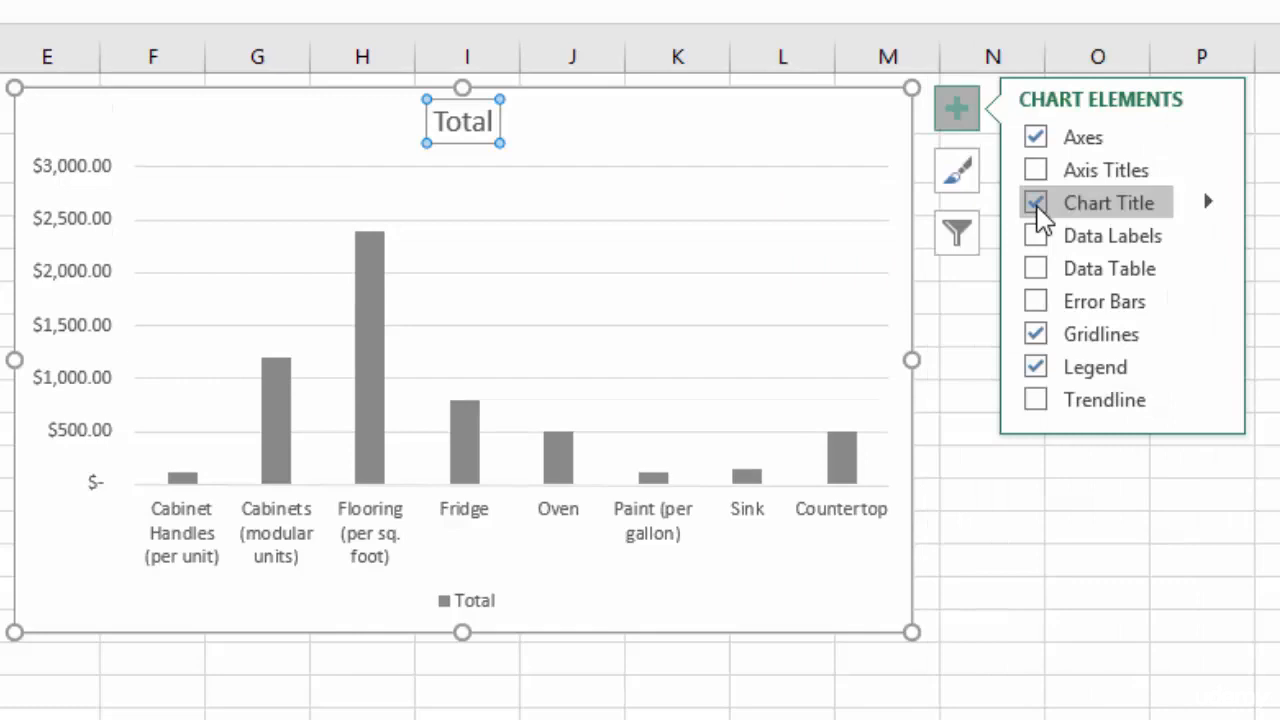
left_click(959, 110)
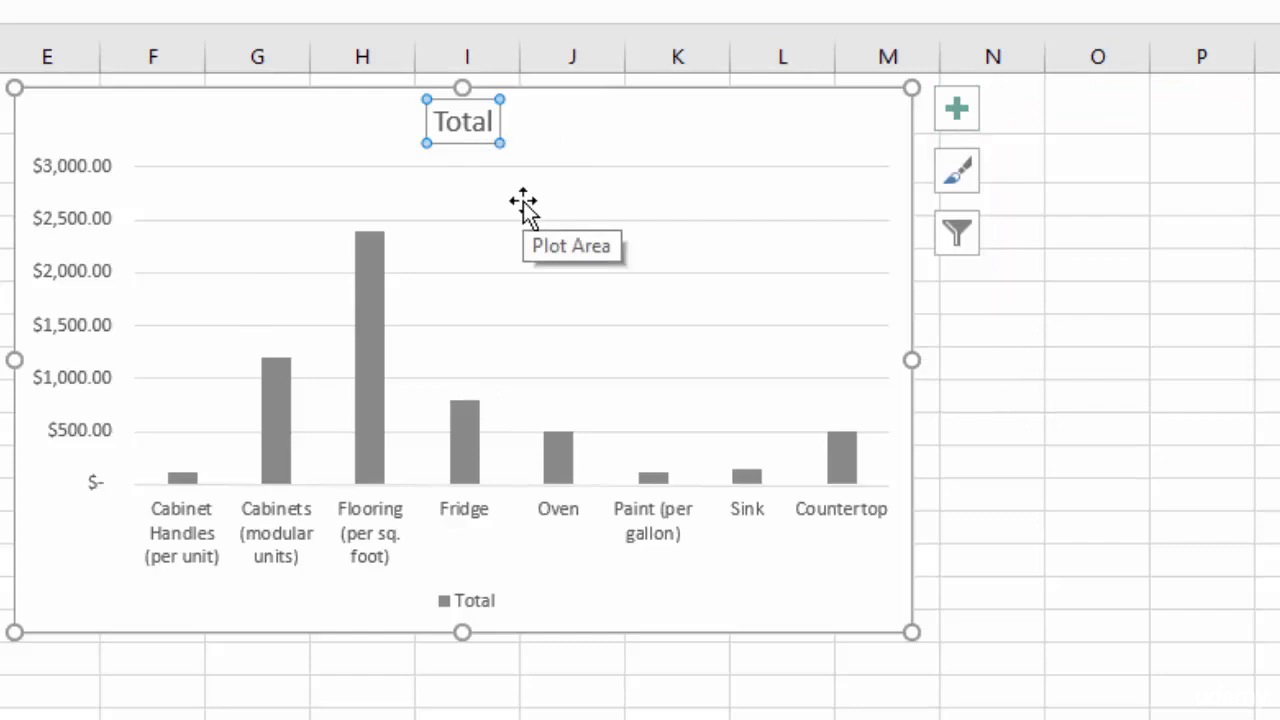
Step: Select the chart's columns and preview the available chart styles and color palettes without applying any
left_click(840, 462)
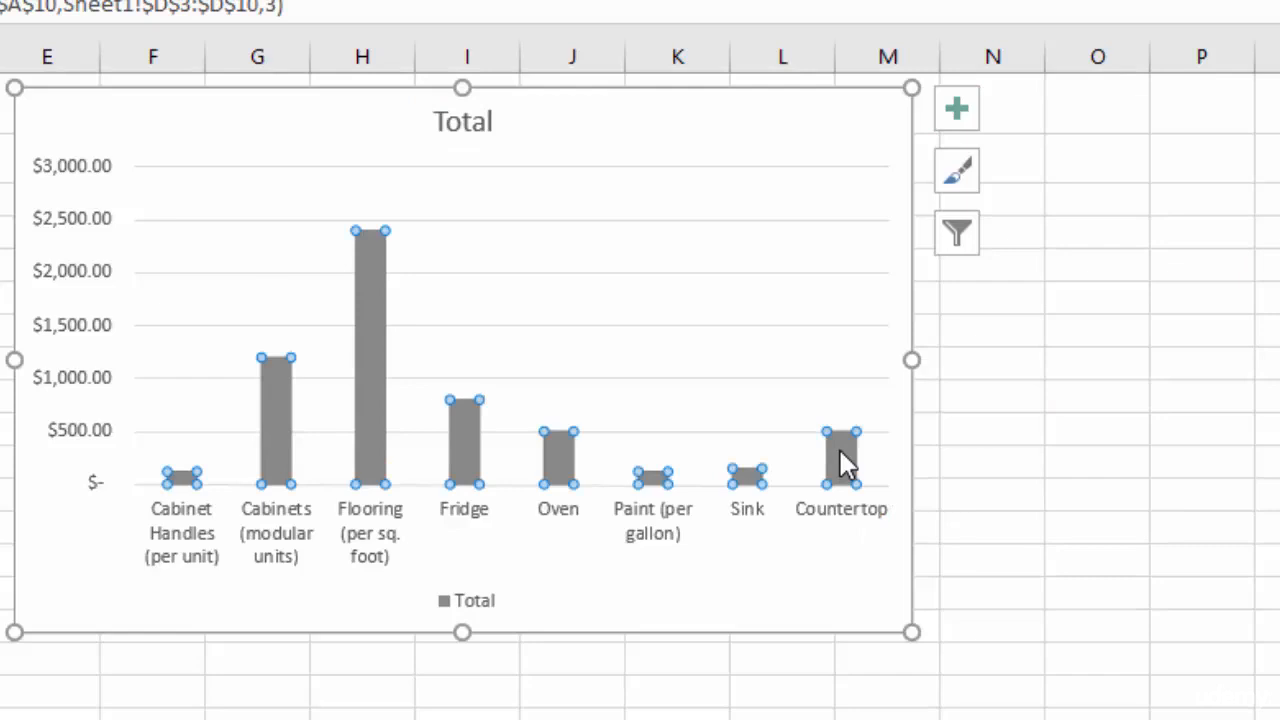
left_click(955, 176)
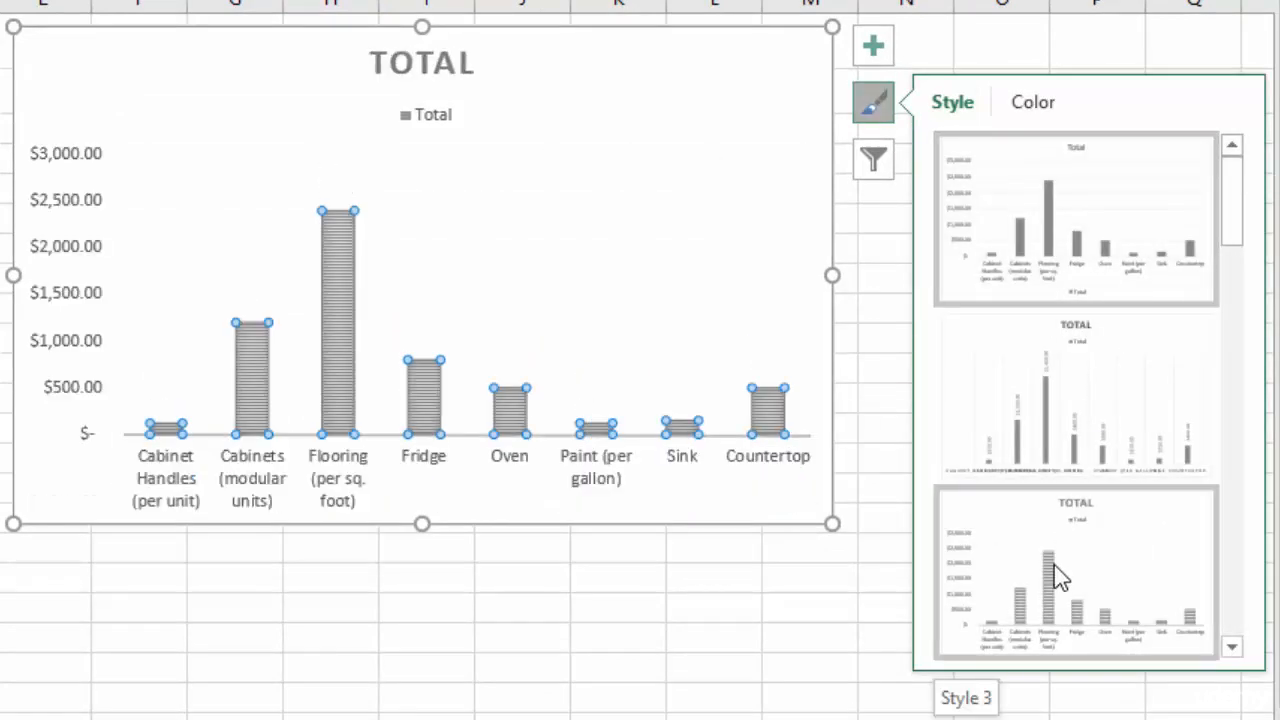
left_click_drag(1248, 234, 1100, 145)
left_click(1031, 251)
left_click(1100, 145)
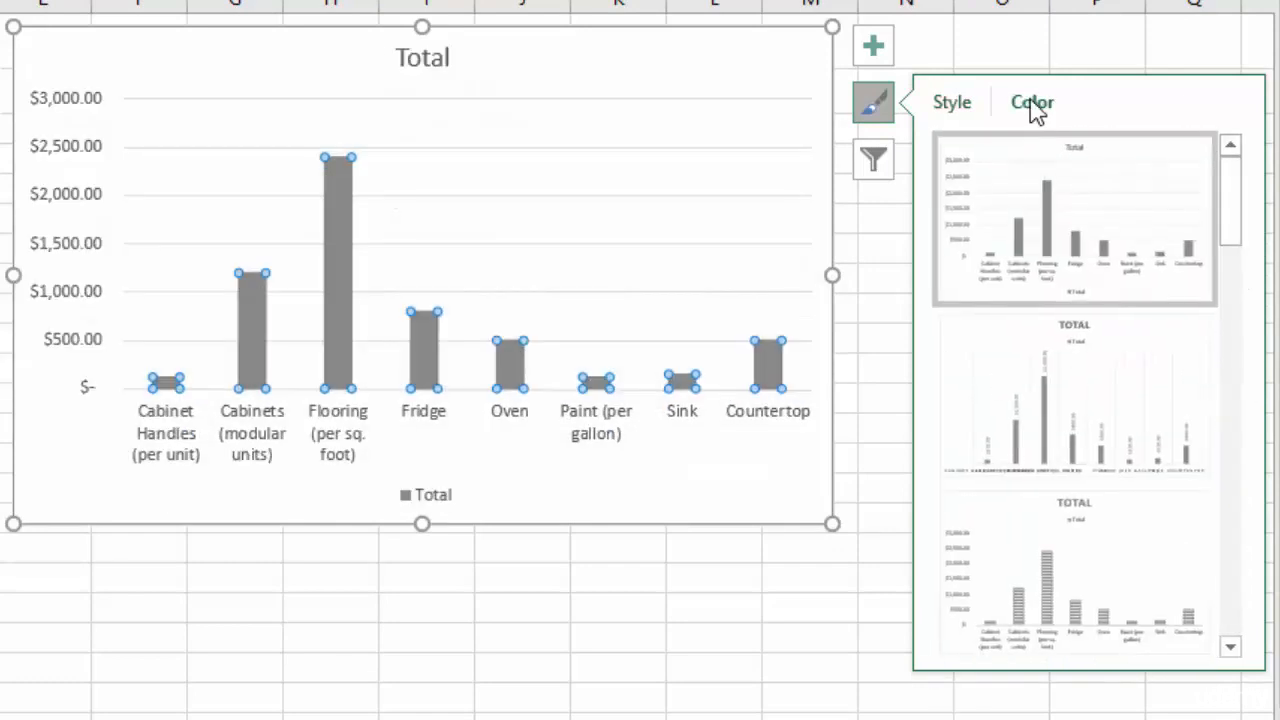
left_click(1035, 108)
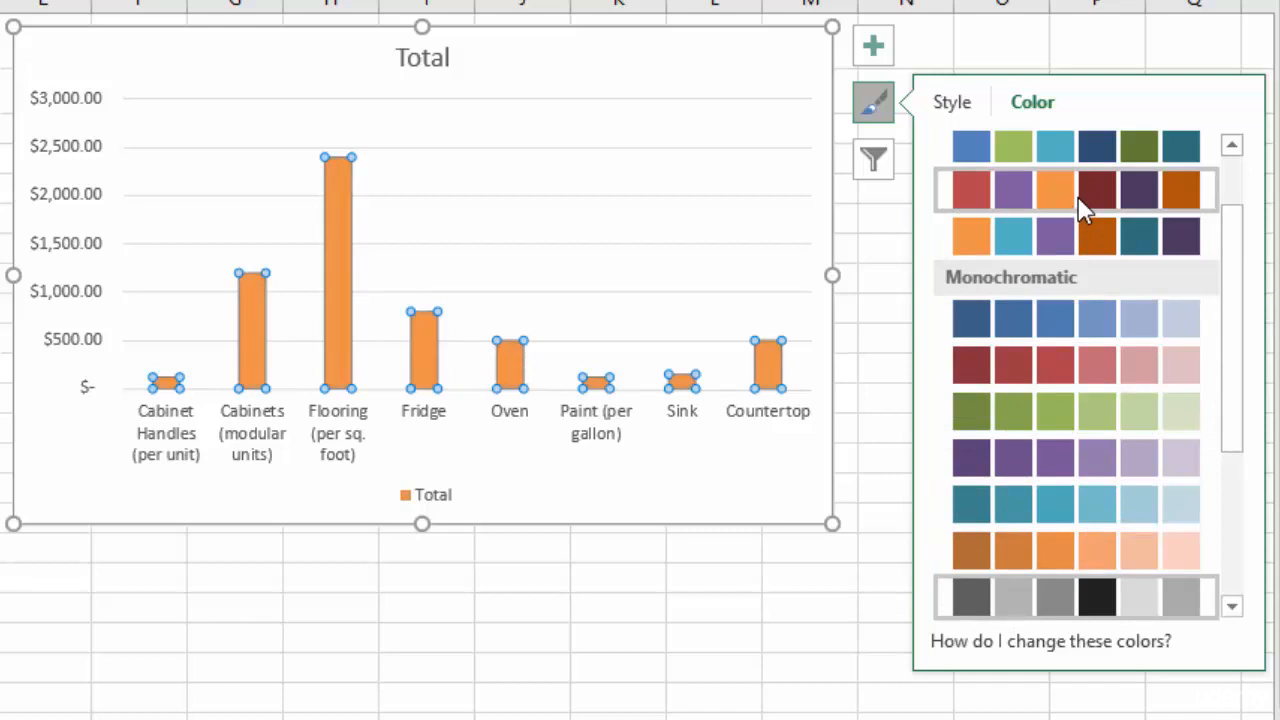
left_click_drag(1251, 237, 1240, 180)
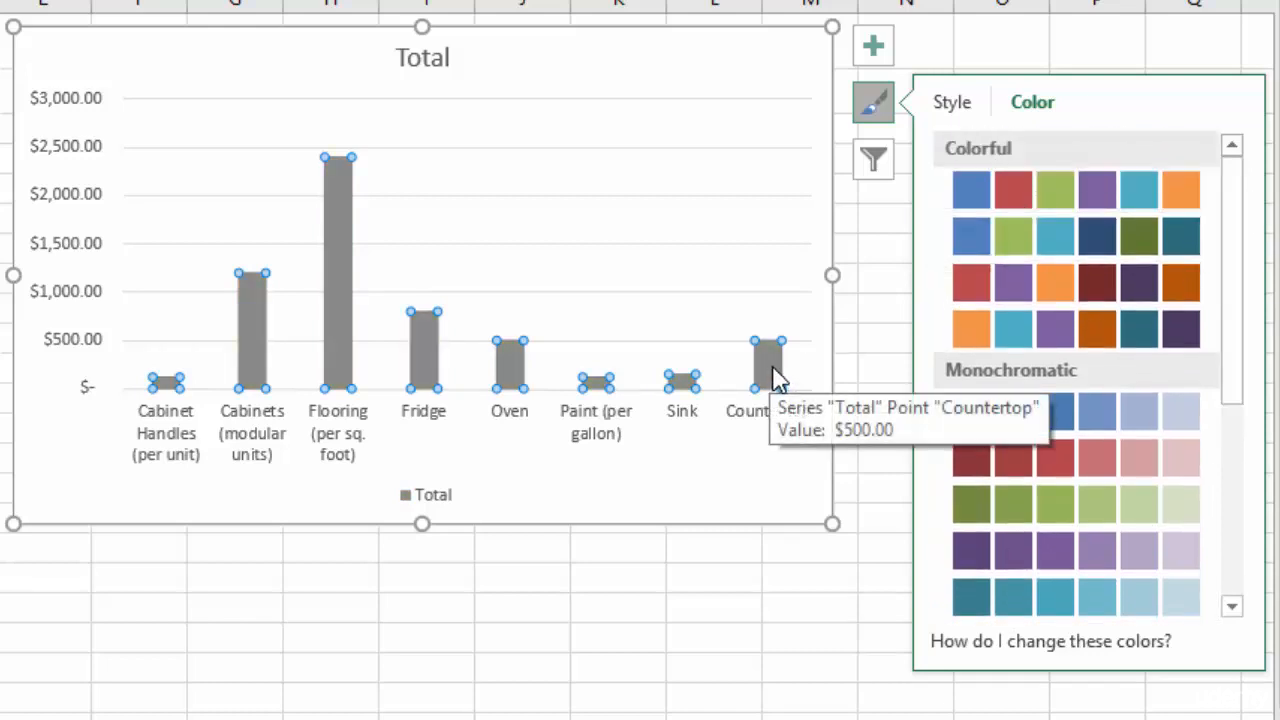
left_click(882, 110)
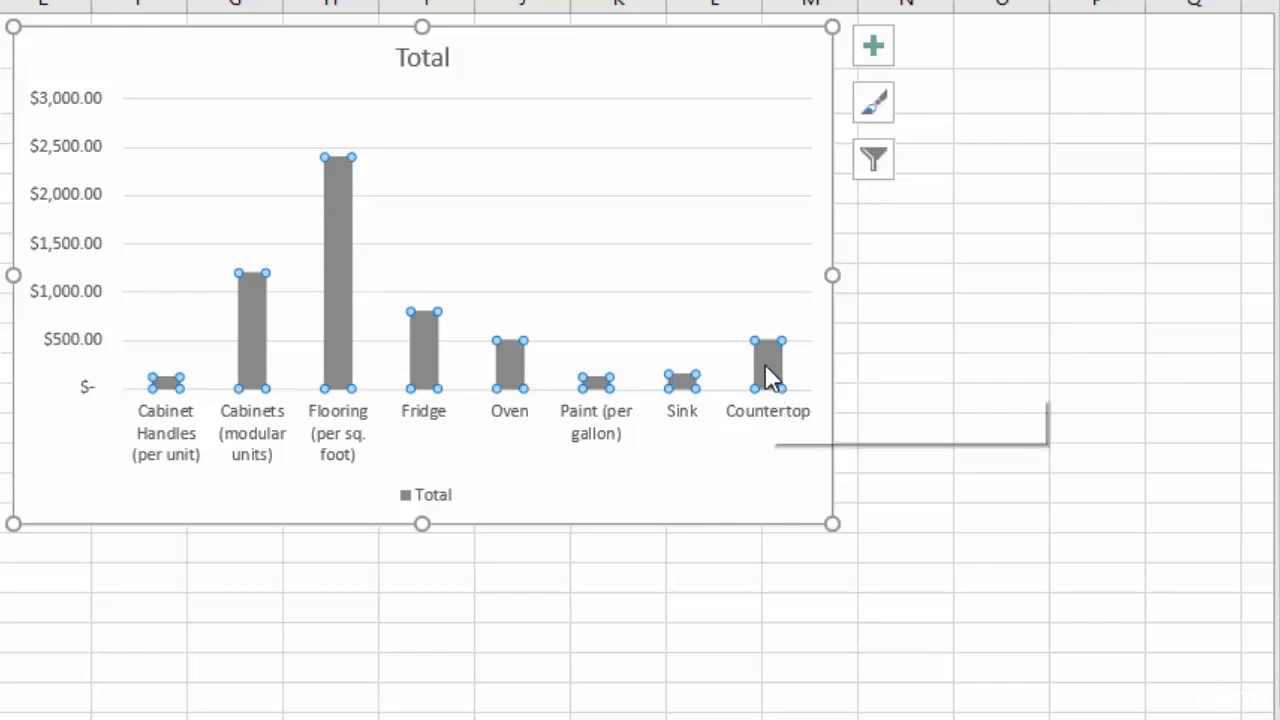
Step: Set the Total series' gap width to 80% to widen the columns, and view the series' fill options
left_click(333, 176)
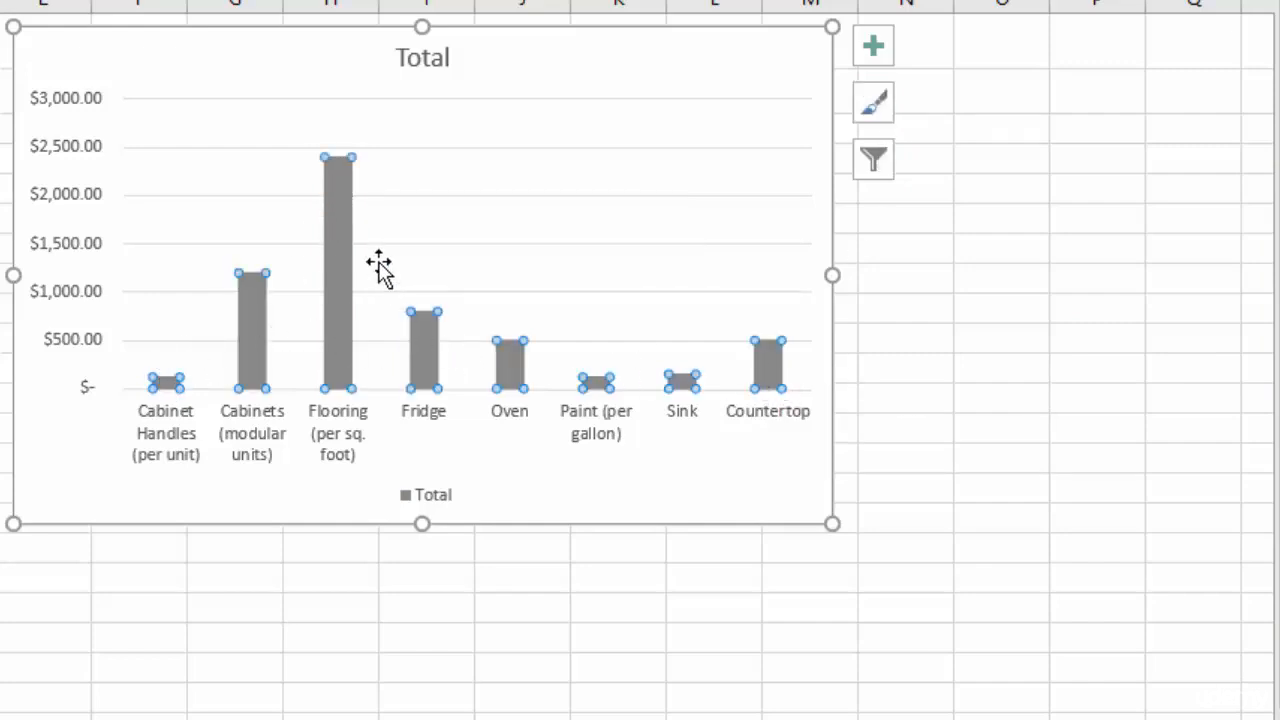
mouse_move(343, 175)
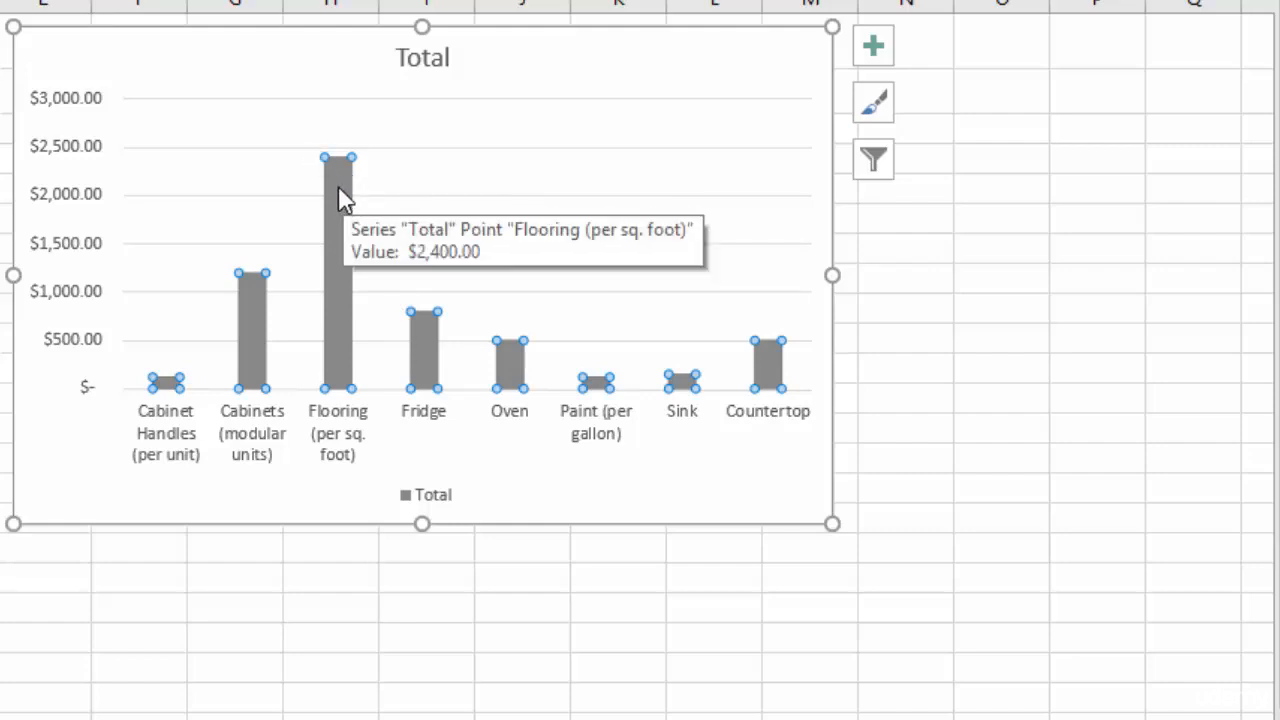
right_click(340, 198)
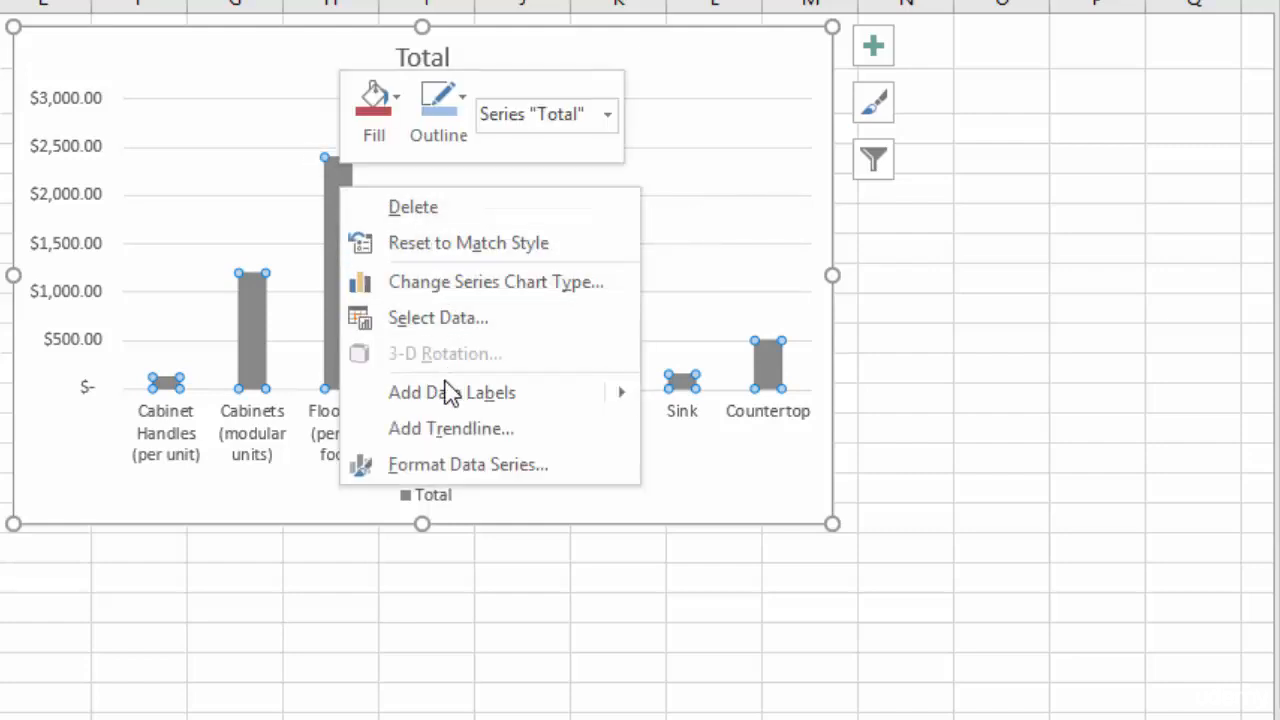
left_click(470, 466)
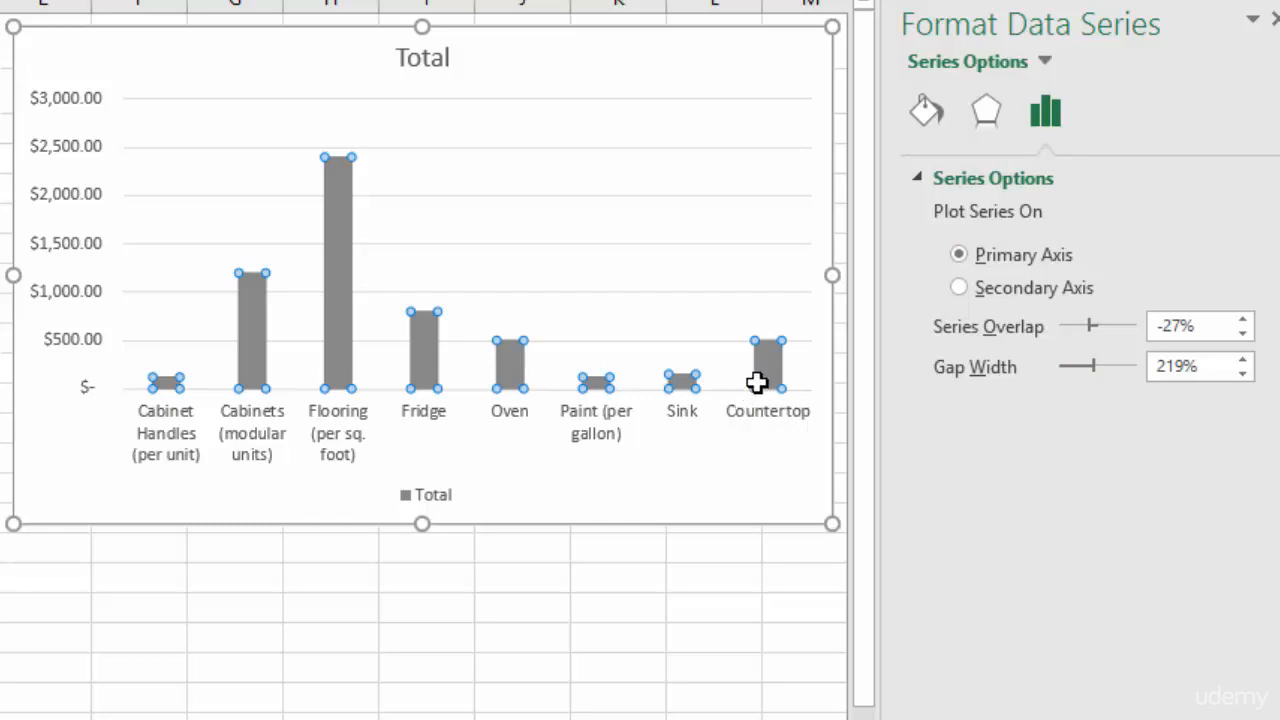
left_click_drag(1091, 366, 1071, 367)
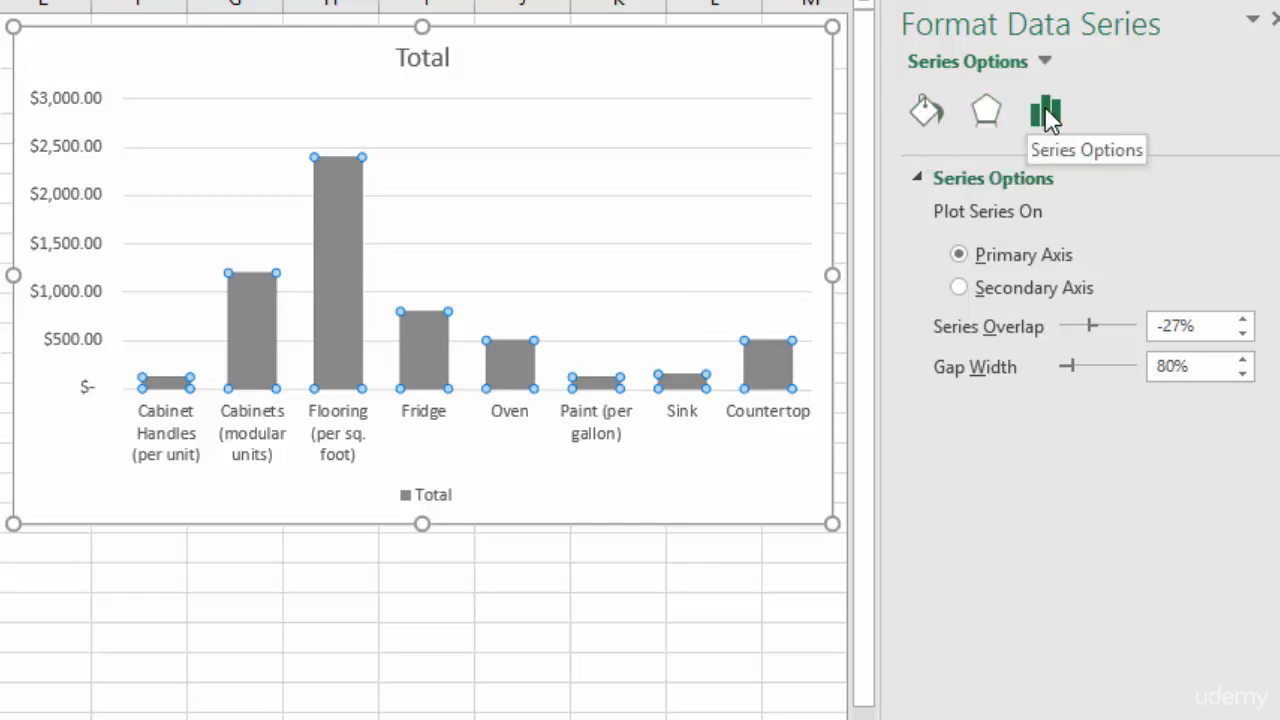
left_click(928, 115)
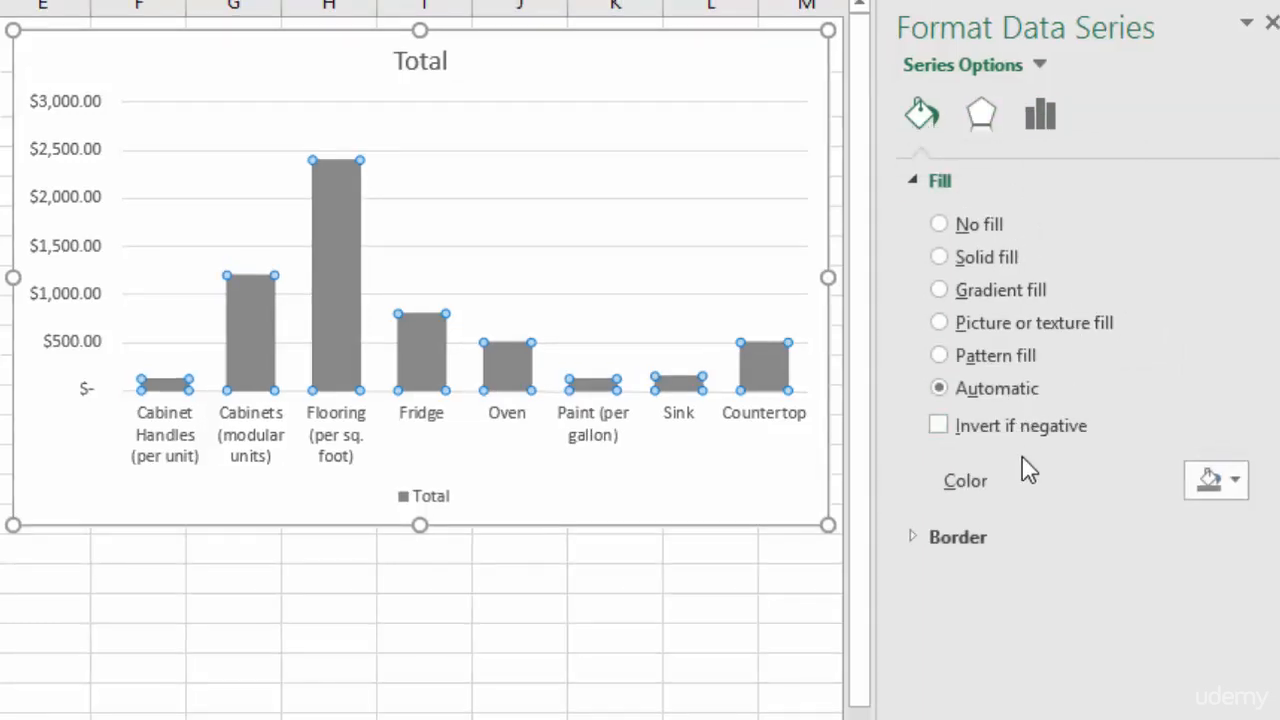
left_click(1268, 24)
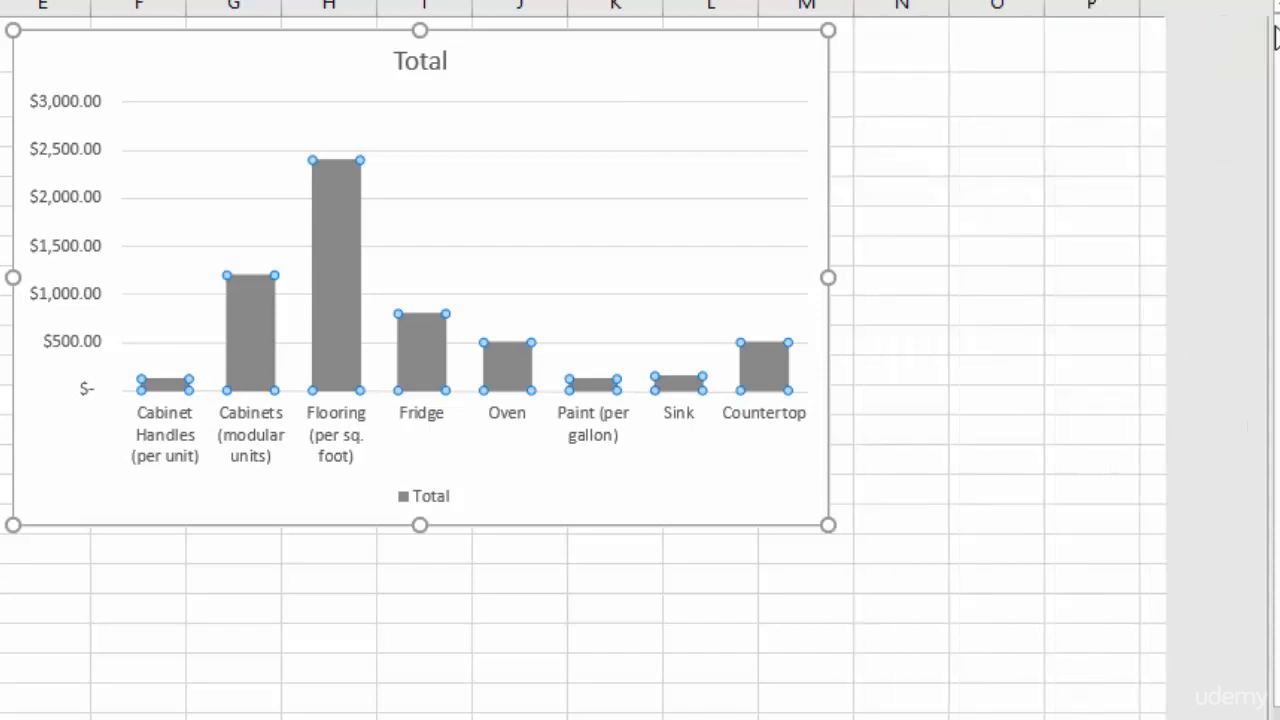
Step: Remove the unused Quantity and Cost series from the chart's data source
right_click(527, 212)
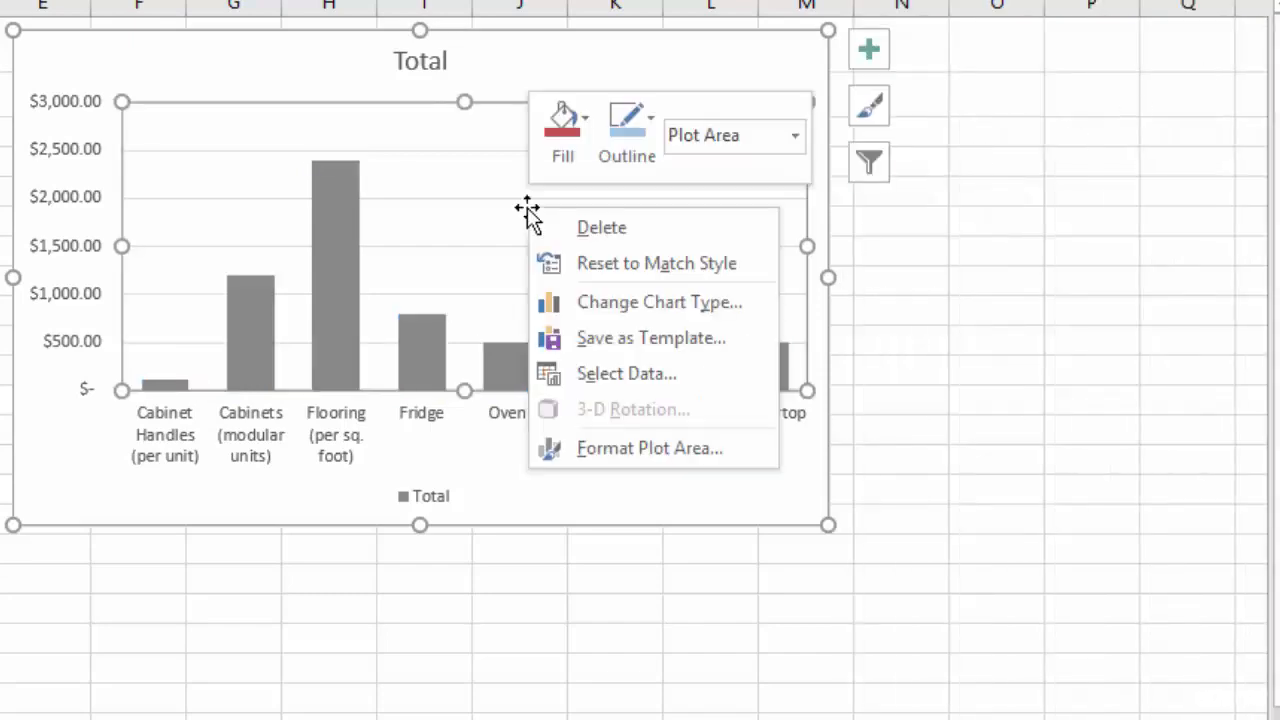
left_click(608, 378)
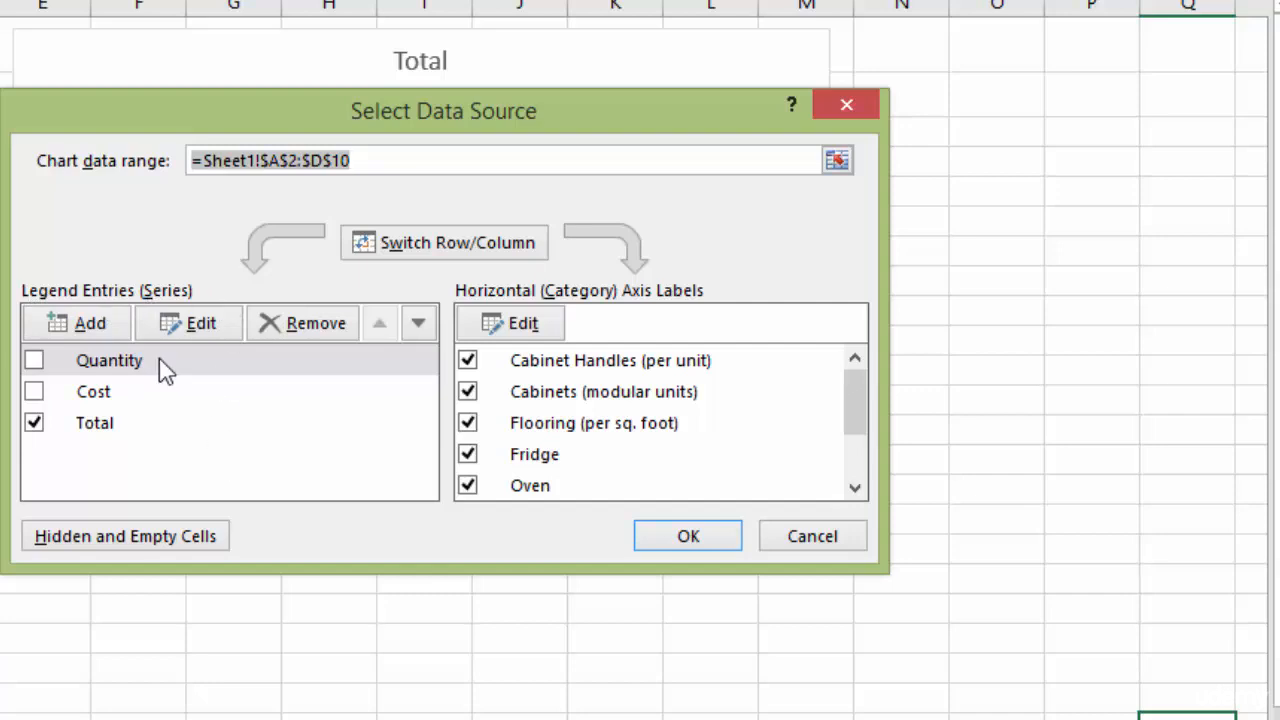
left_click(97, 365)
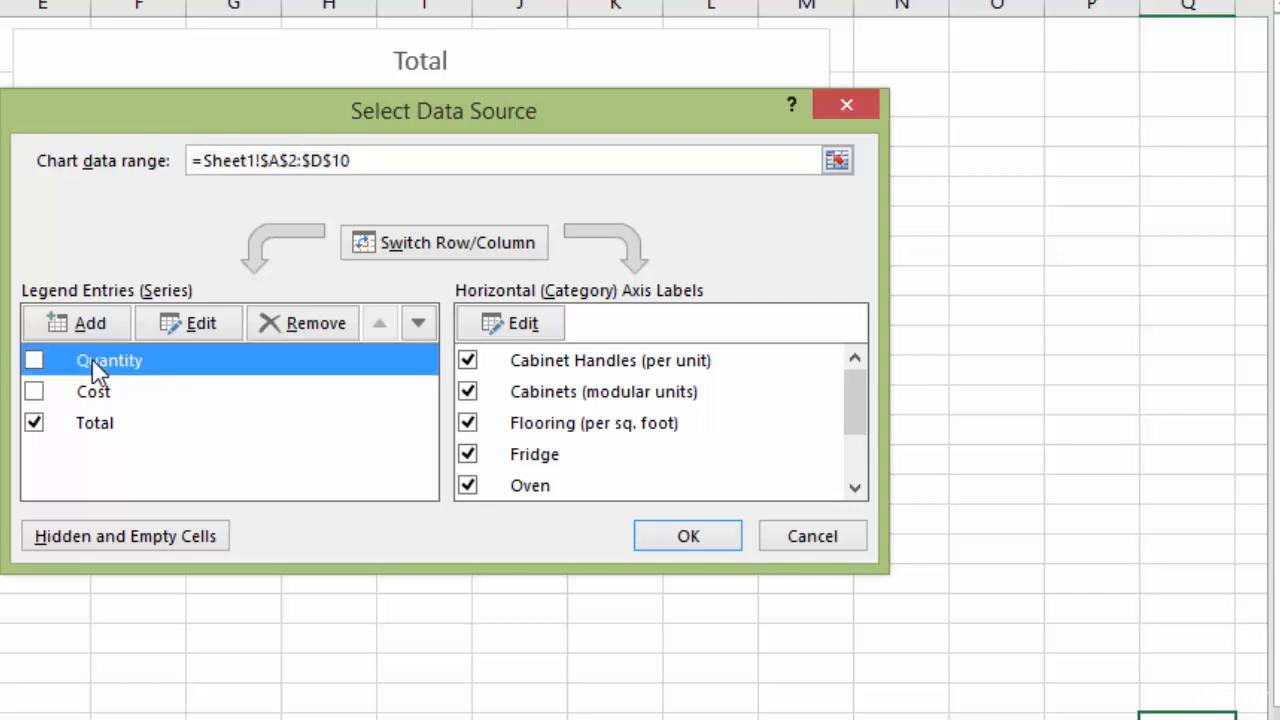
left_click(303, 324)
left_click(110, 370)
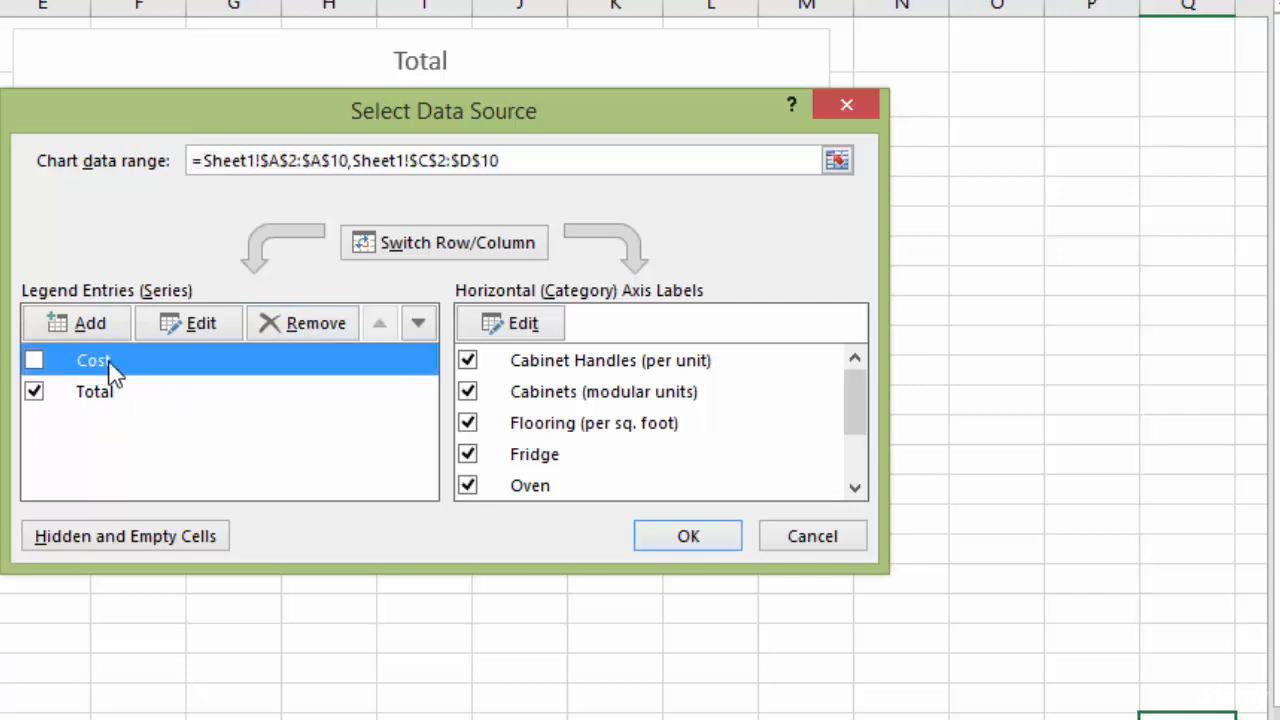
left_click(306, 323)
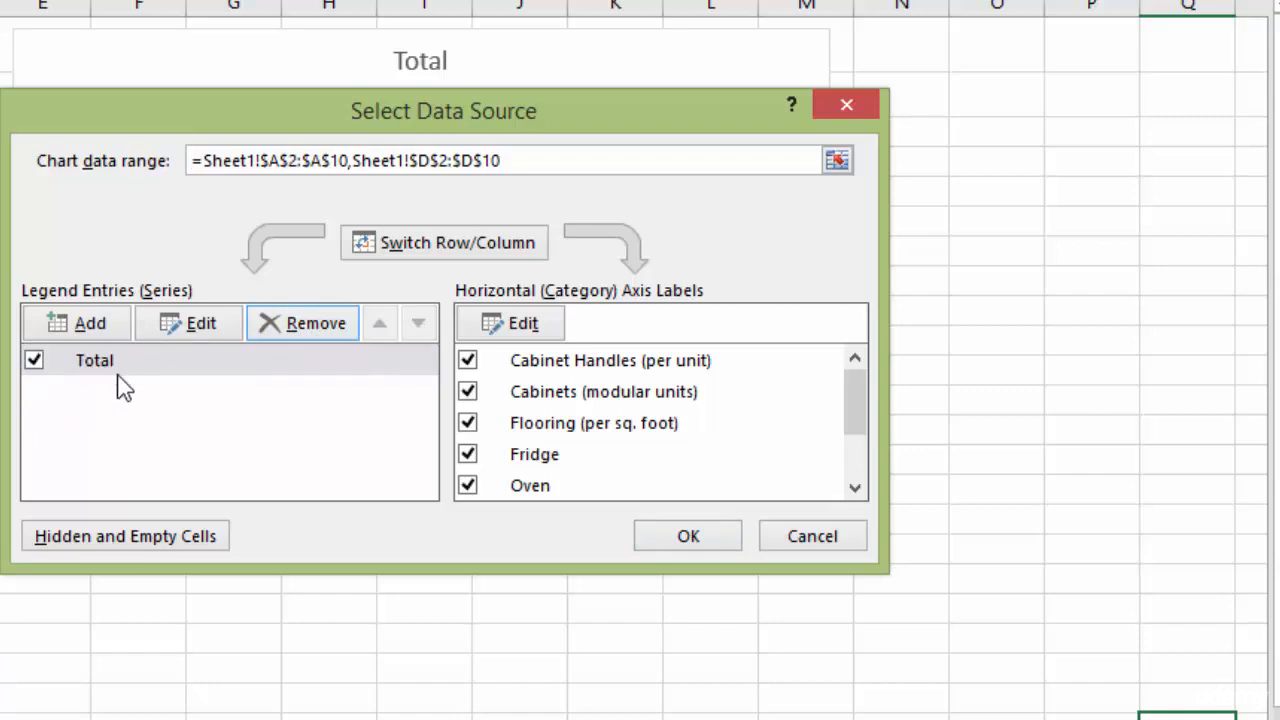
left_click(680, 535)
Step: Format the Total series' fill to vary colors by point
left_click(322, 188)
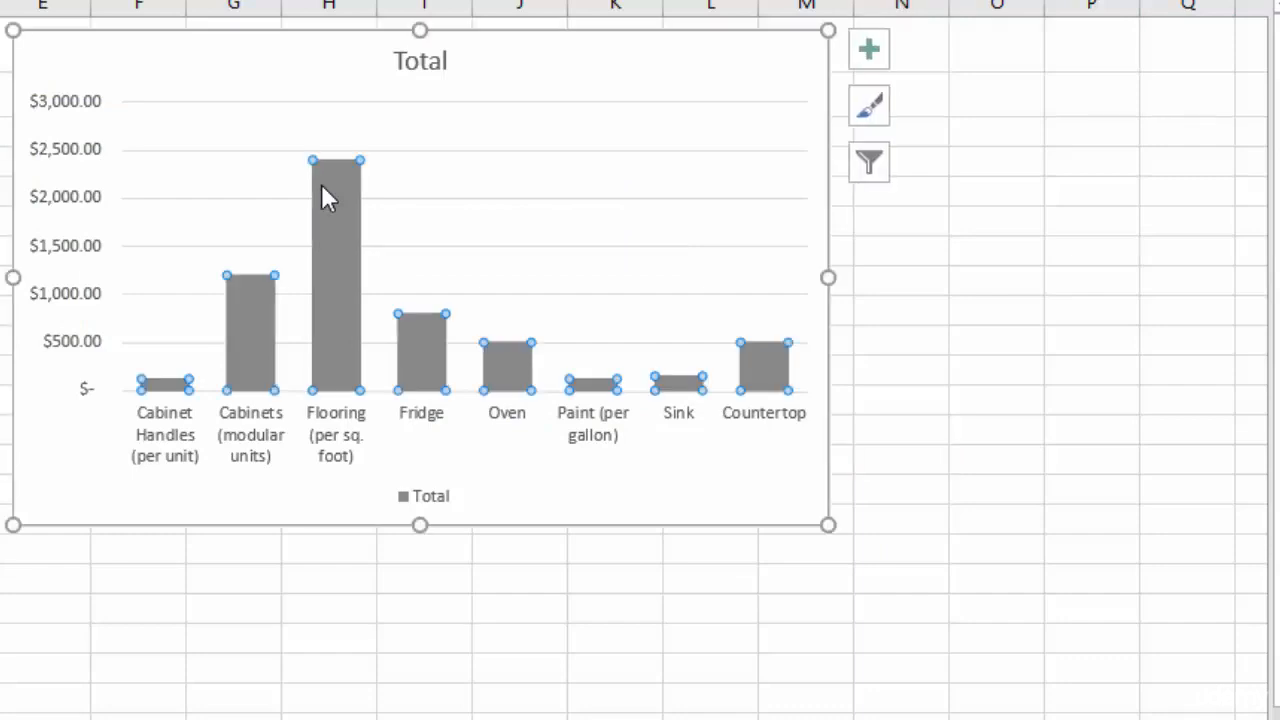
right_click(333, 185)
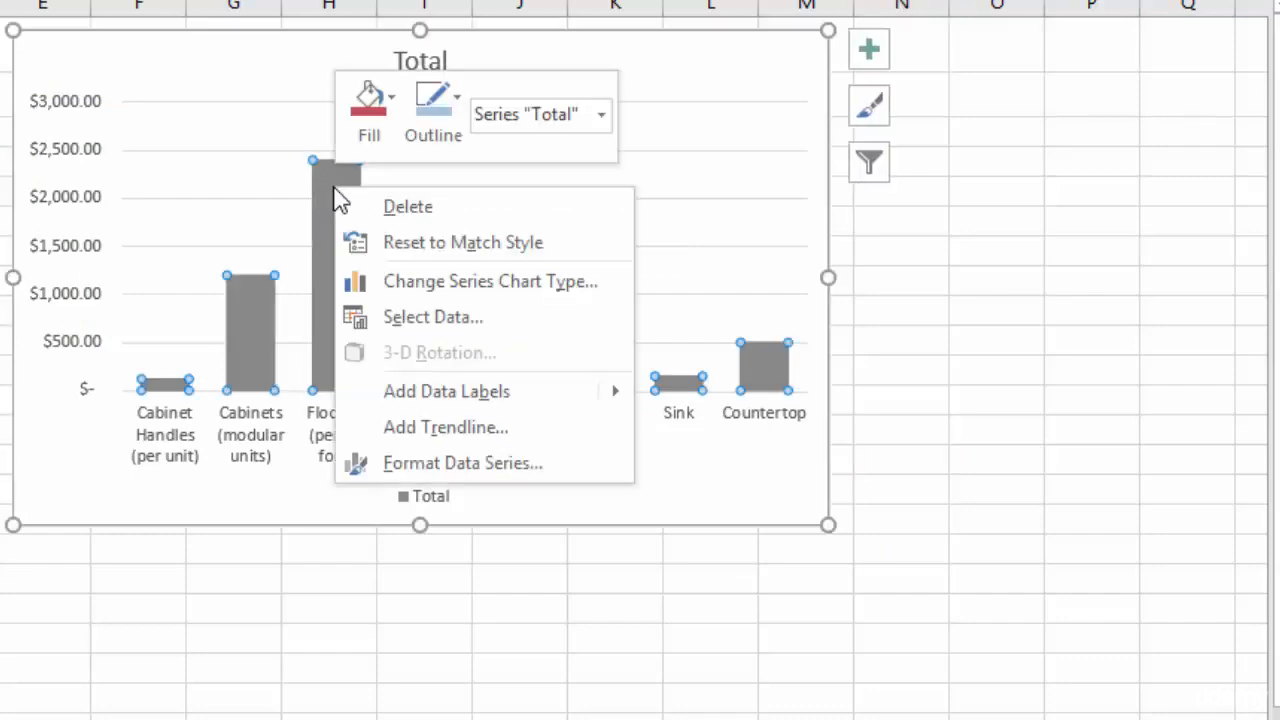
left_click(447, 464)
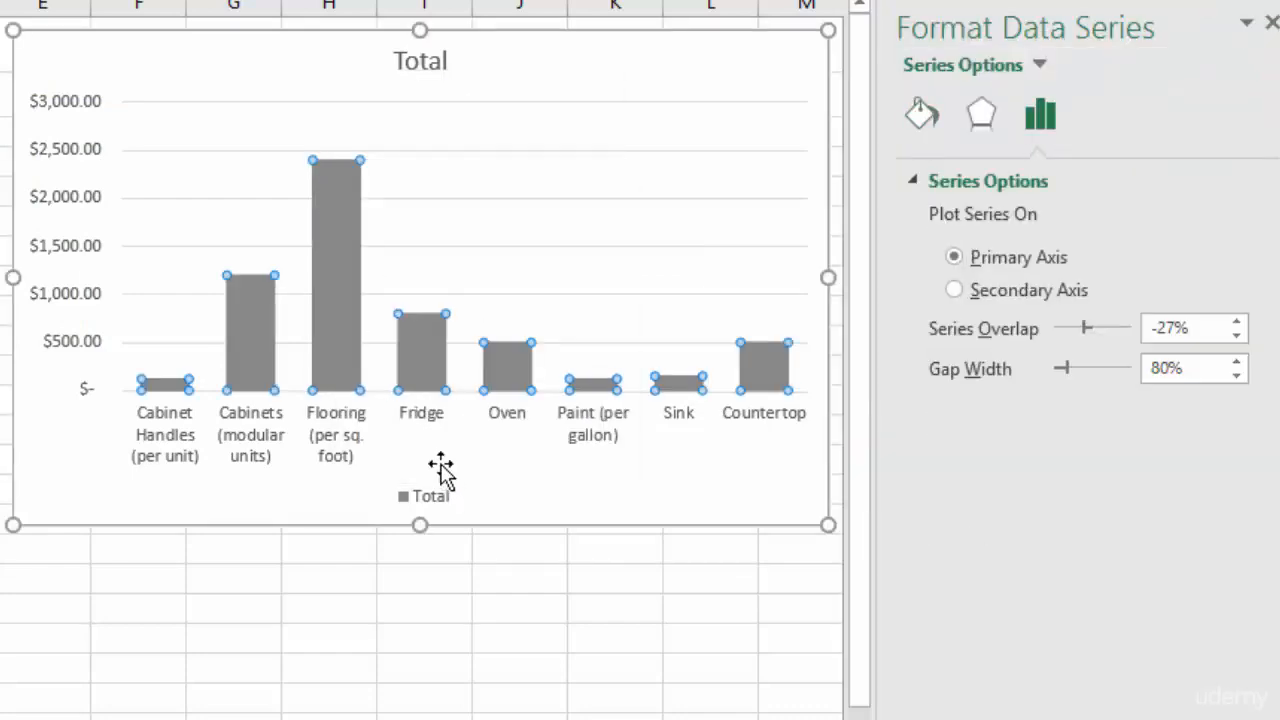
left_click(925, 120)
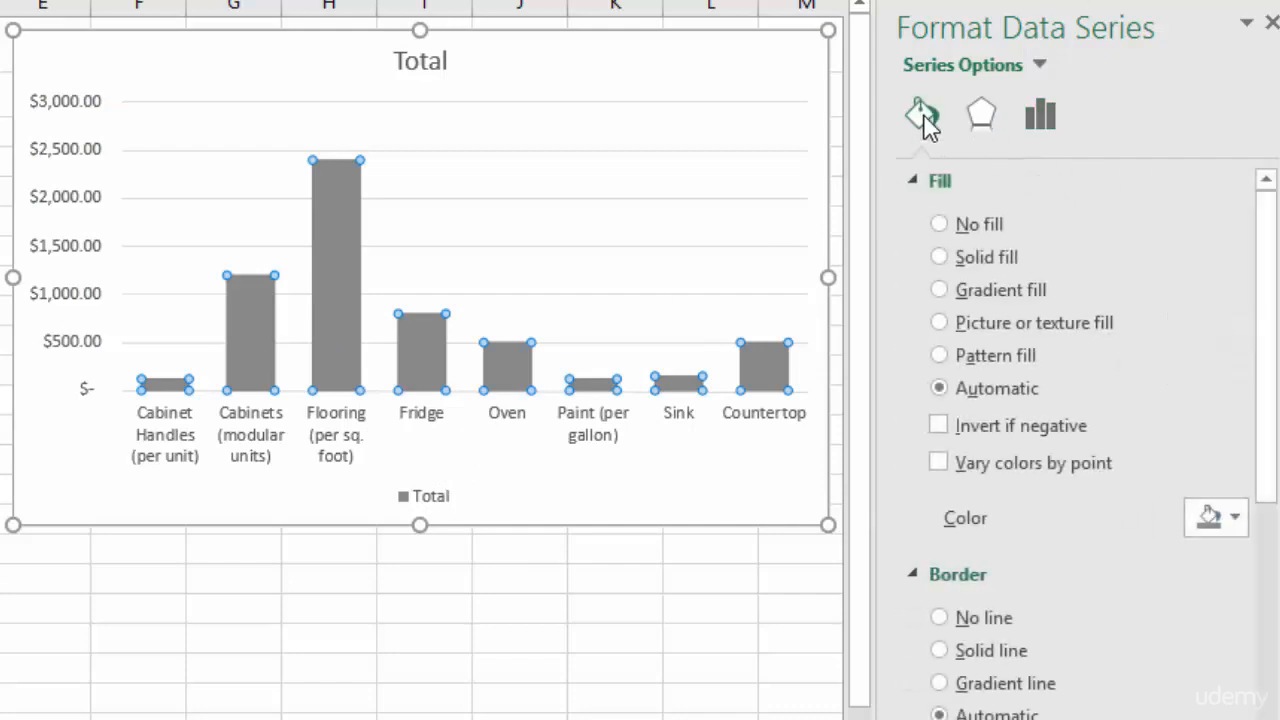
left_click(937, 464)
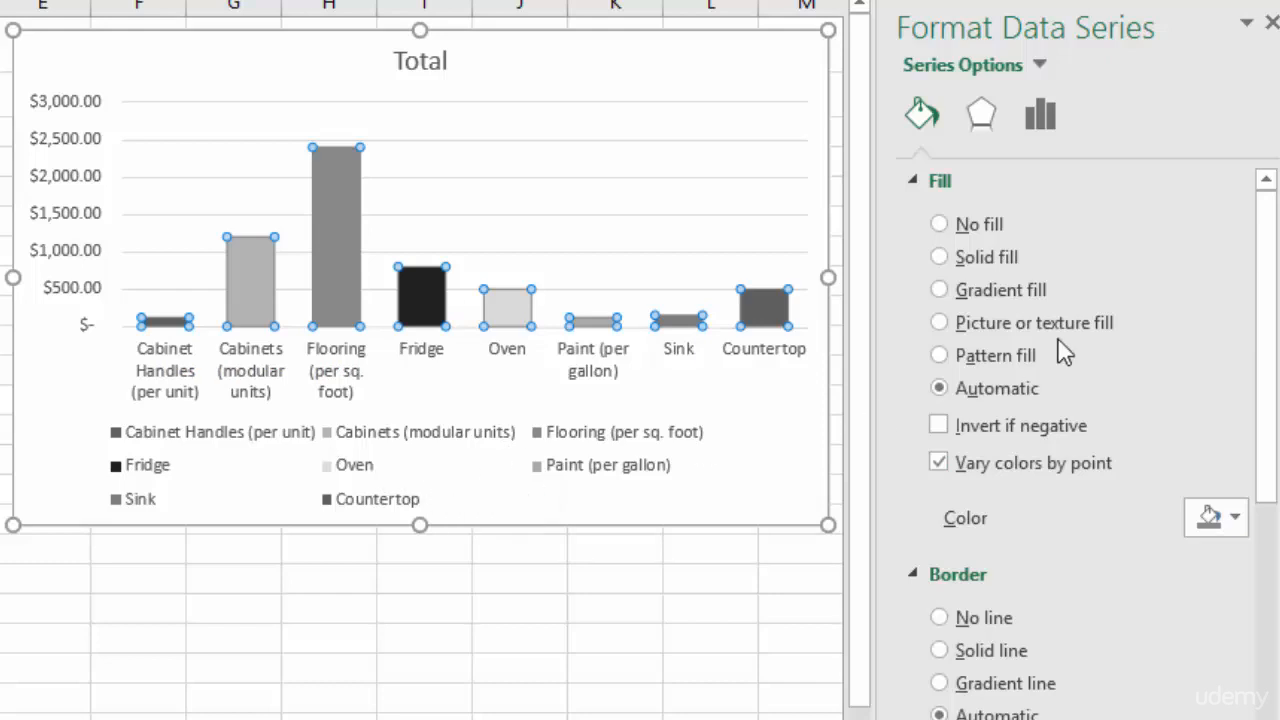
left_click(1273, 22)
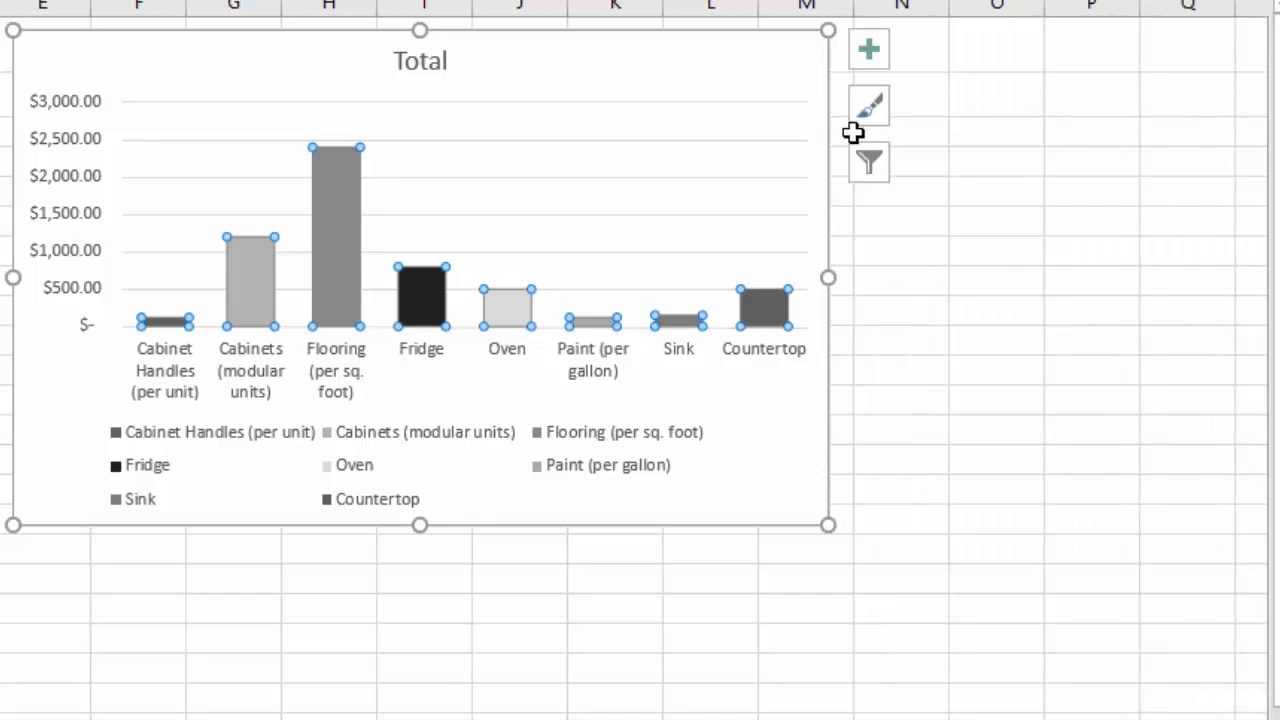
Step: Apply the Colorful palette Color 1 to the chart
left_click(876, 118)
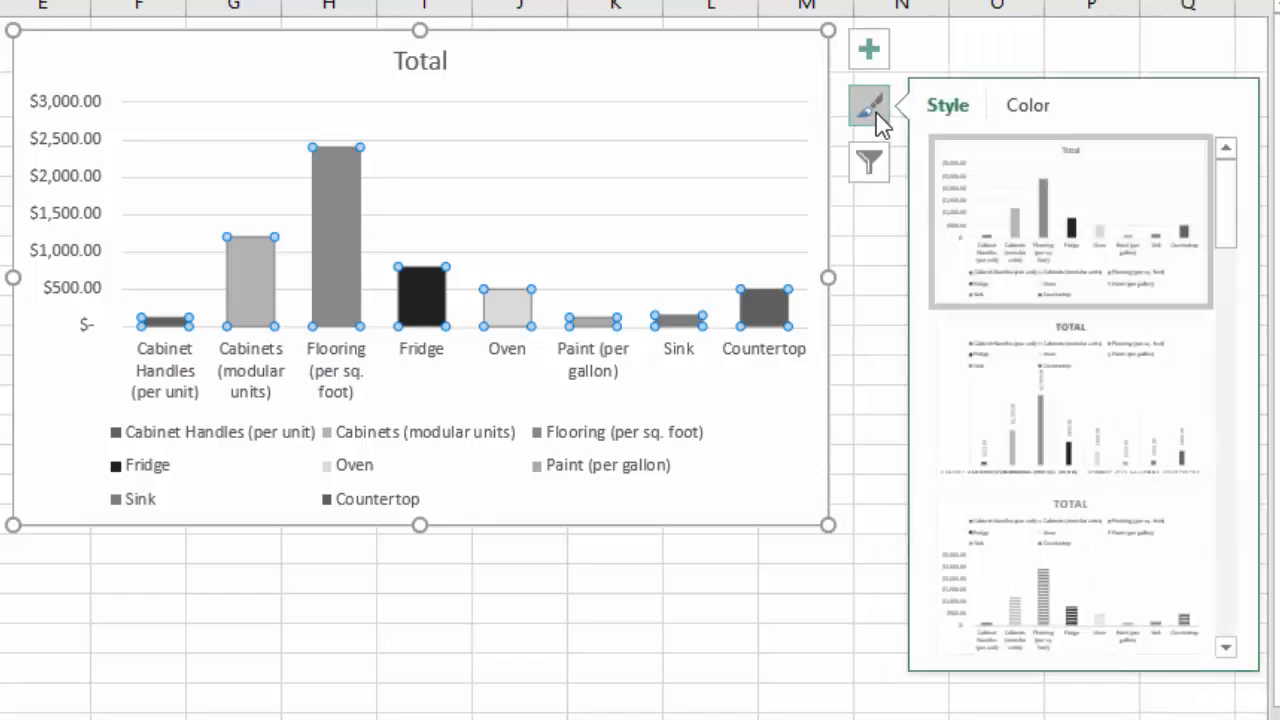
left_click(1030, 108)
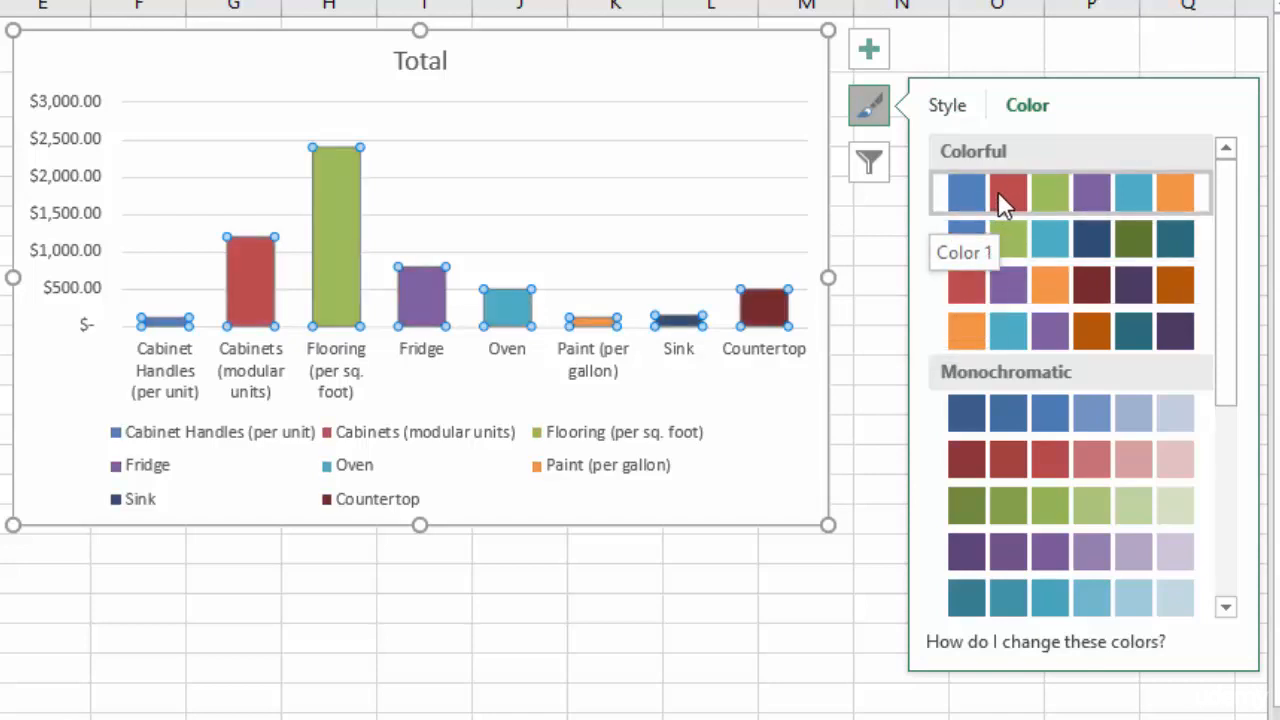
left_click(870, 110)
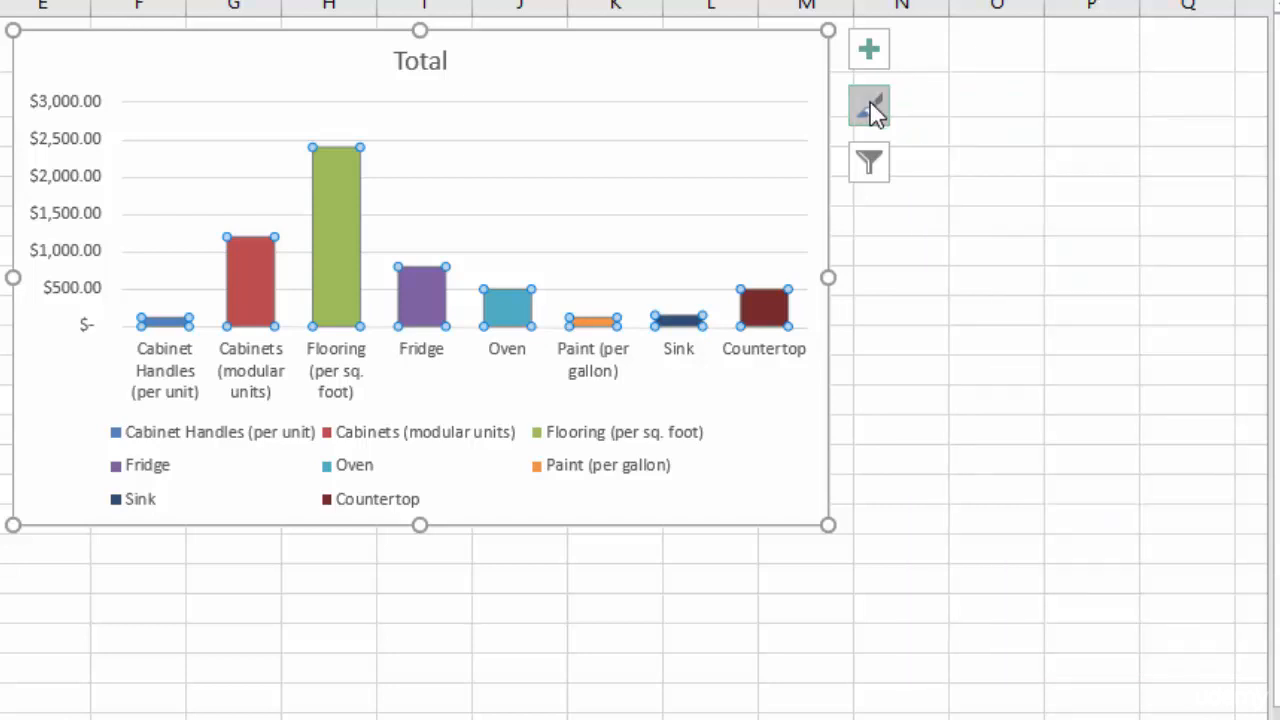
Step: Remove the legend from the chart
left_click(341, 465)
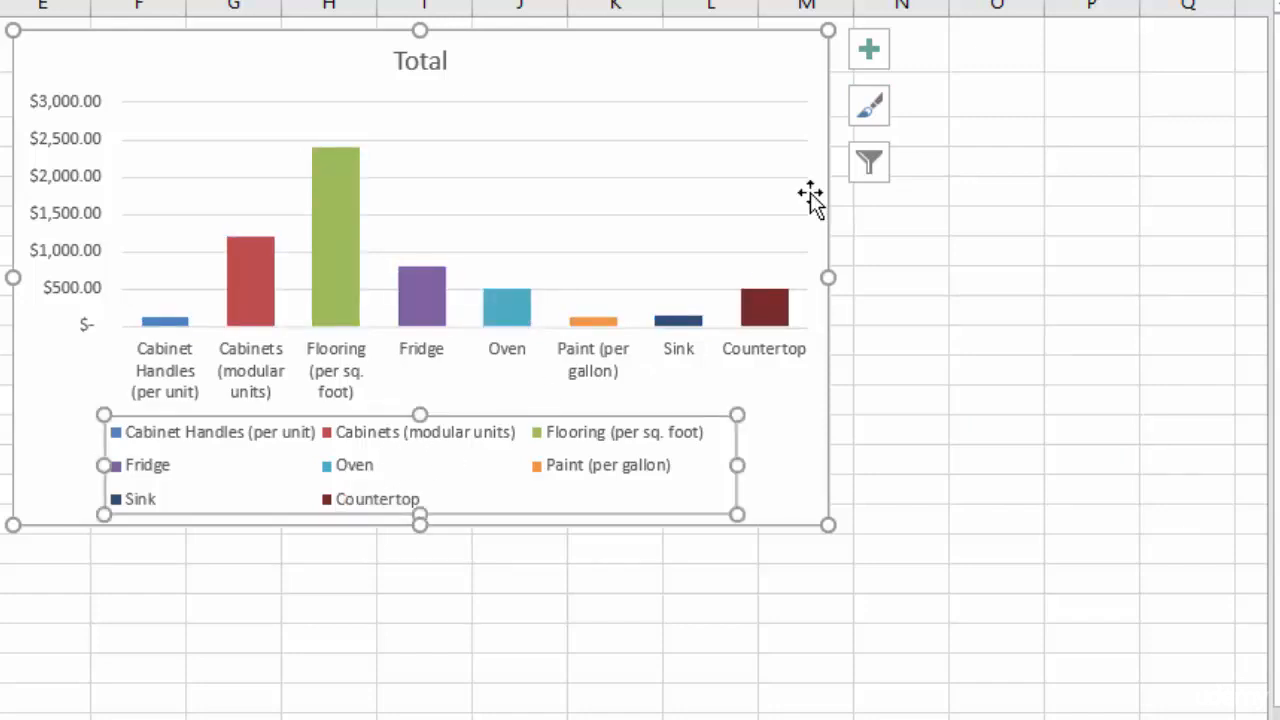
left_click(871, 54)
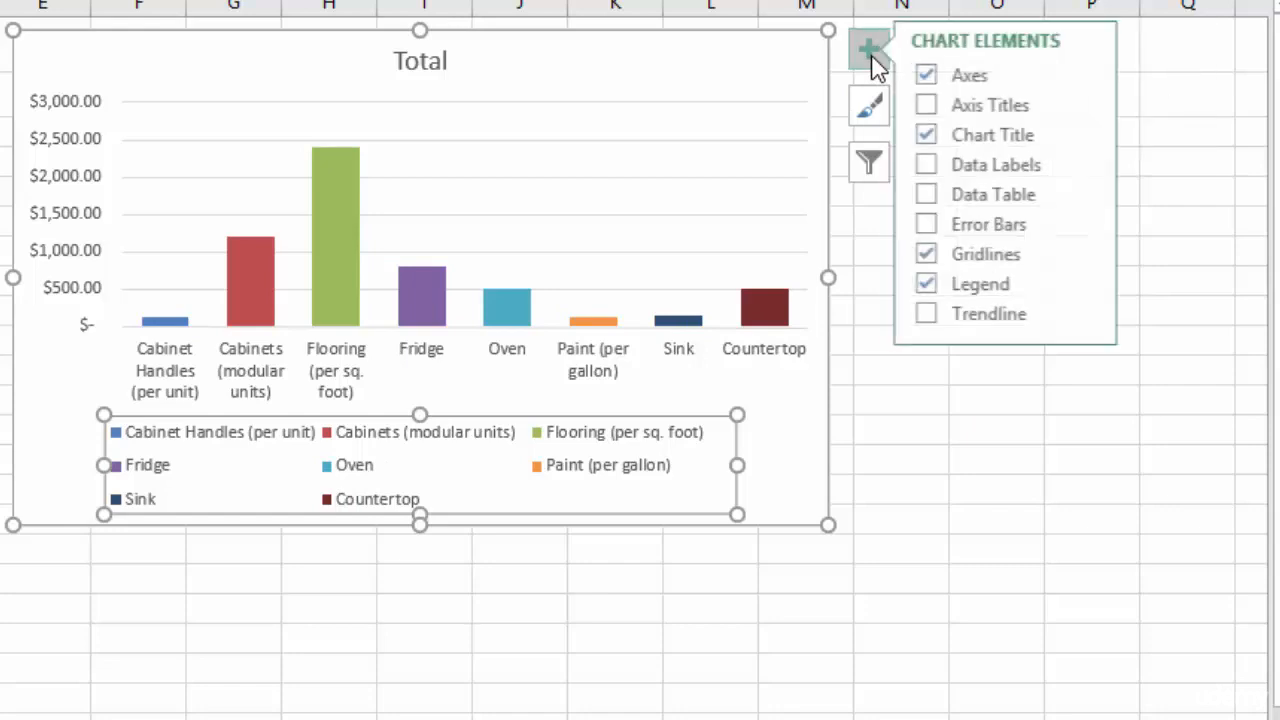
left_click(941, 286)
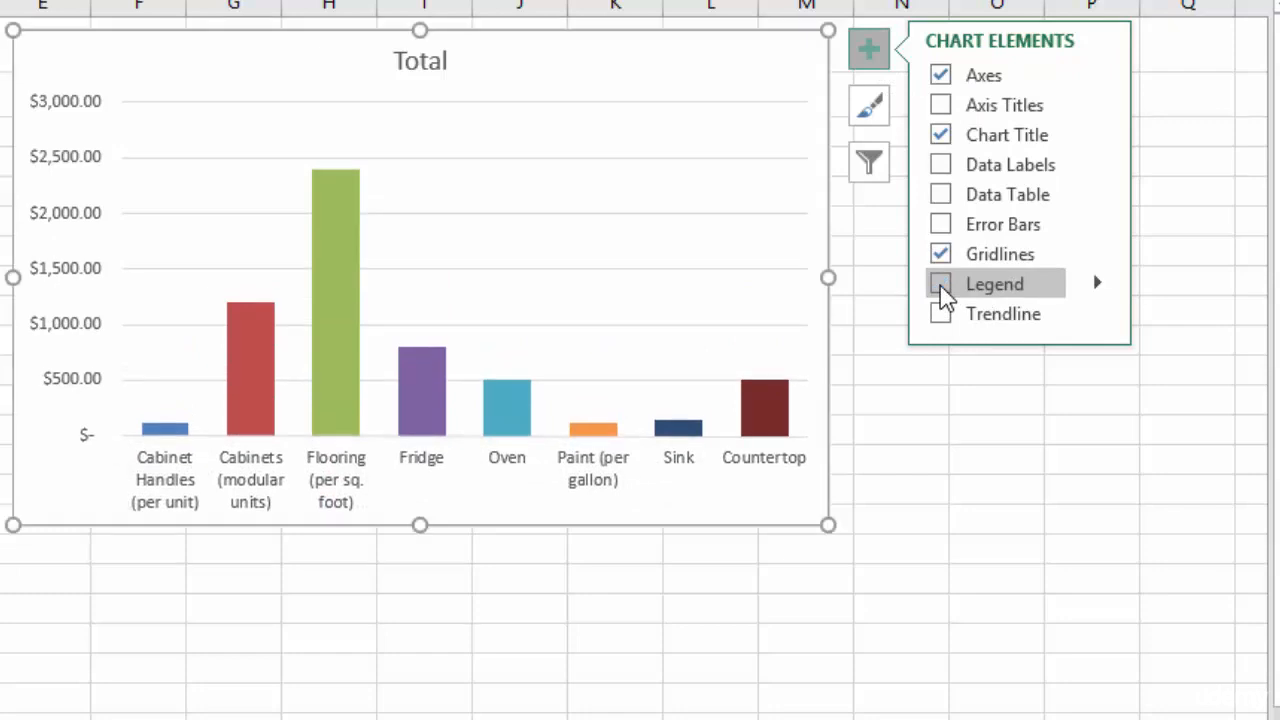
left_click(869, 52)
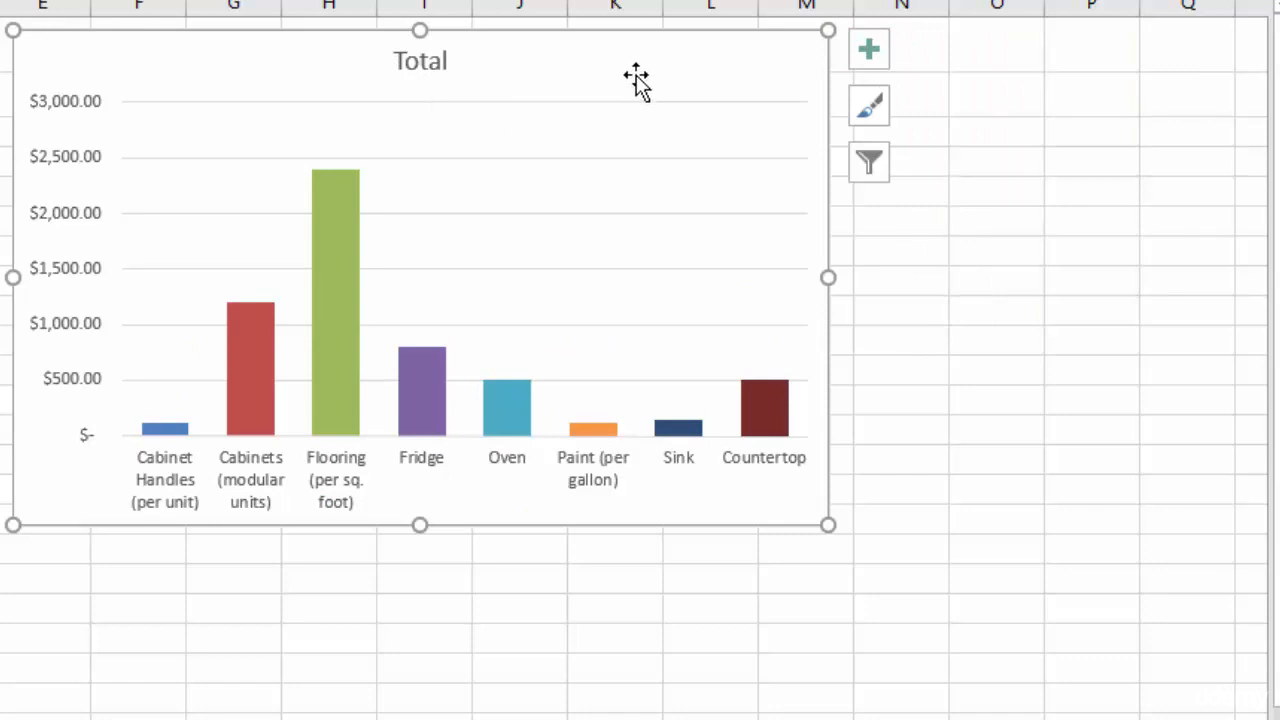
Step: Move the chart slightly, try widening it to about column O and undo the widening
mouse_move(637, 63)
left_mouse_down()
mouse_move(691, 69)
mouse_move(637, 63)
left_mouse_up()
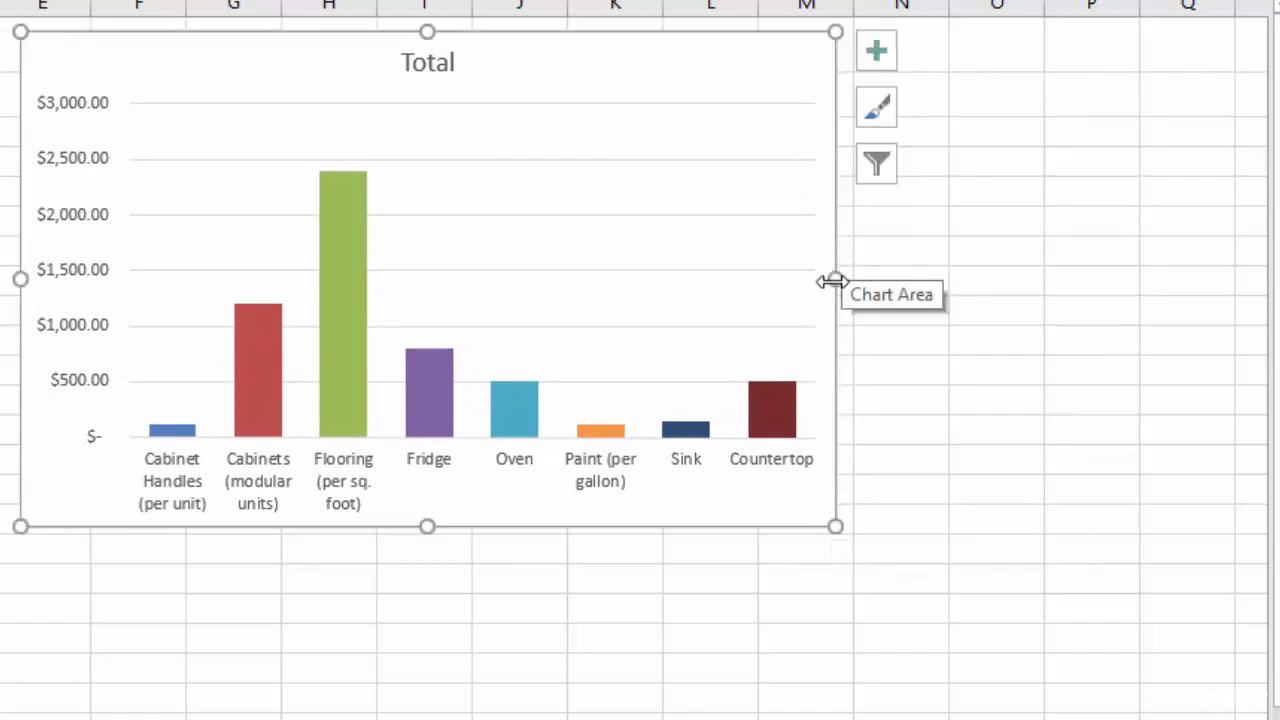
left_click_drag(835, 280, 1001, 281)
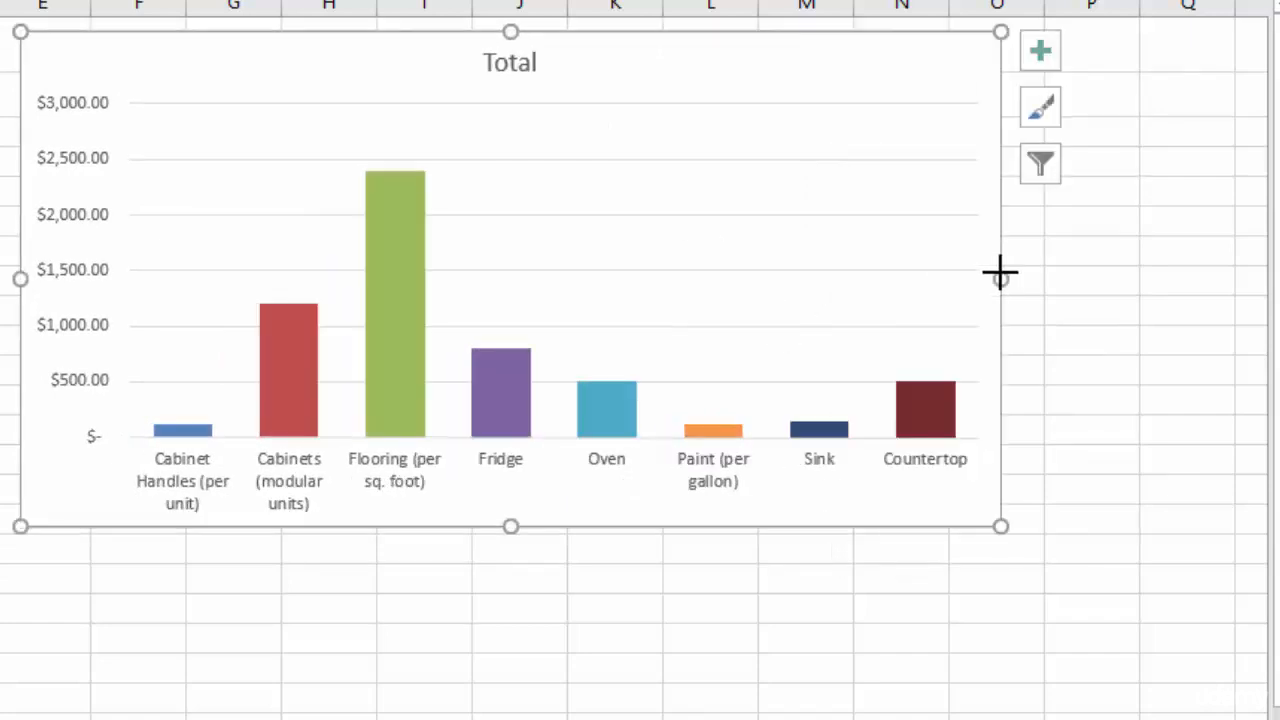
key("ctrl+z")
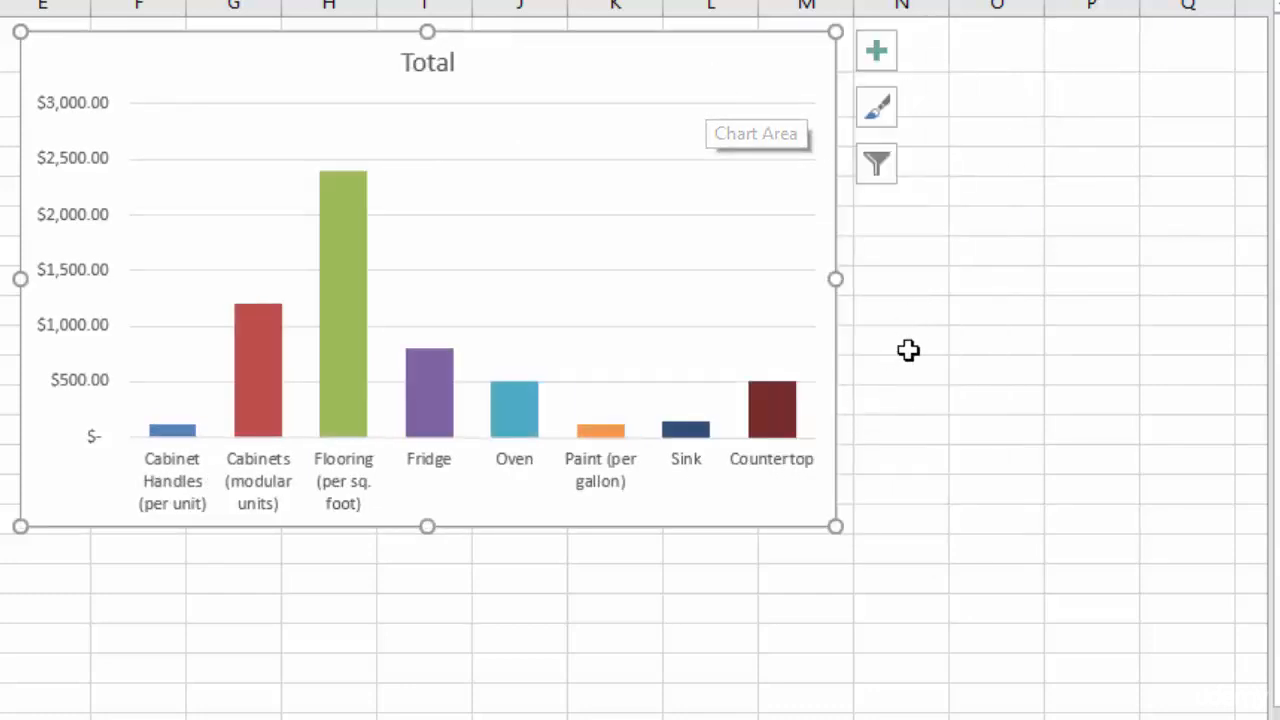
Step: Replace the chart title text with "Cost of Different Materials"
left_click(430, 68)
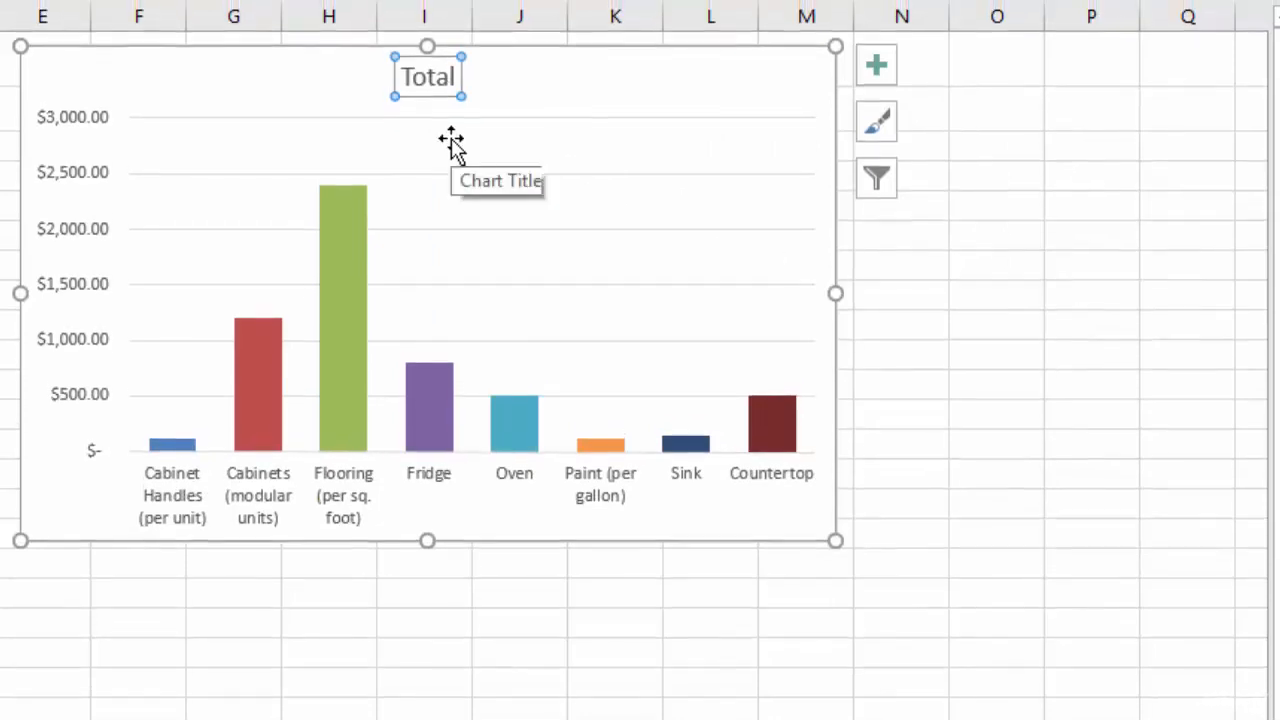
left_click(425, 63)
double_click(425, 113)
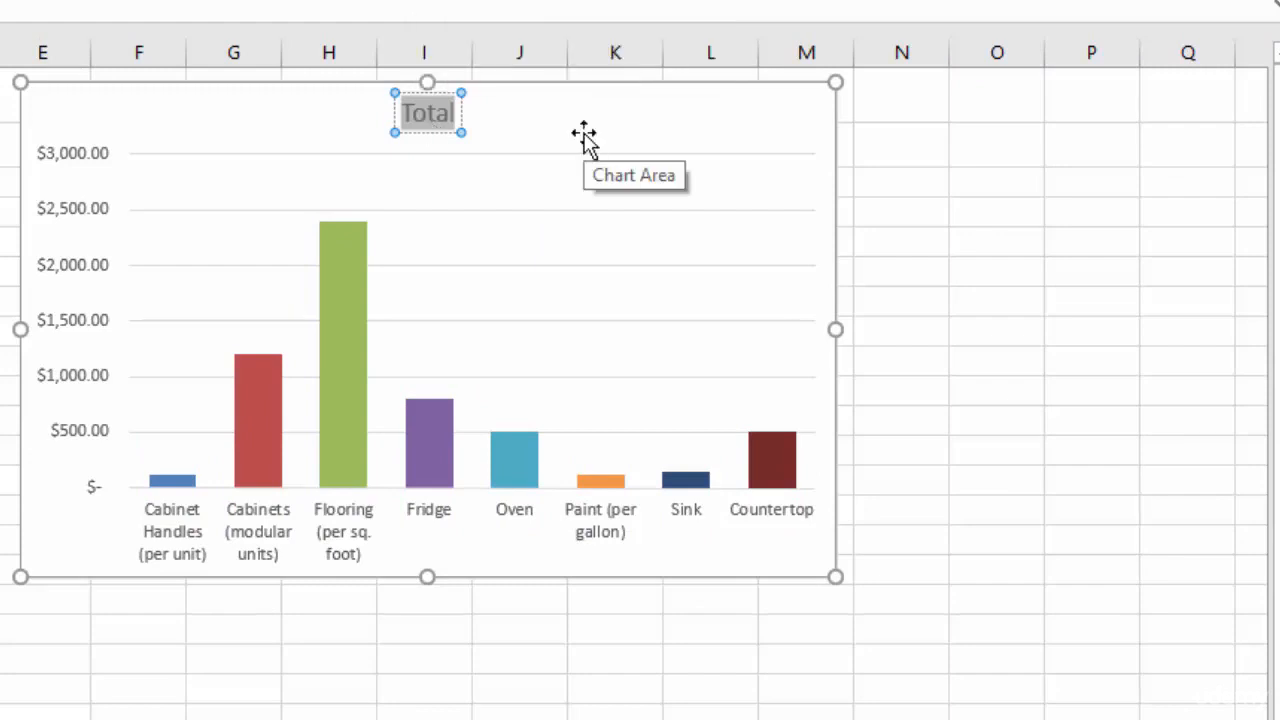
type("Cos")
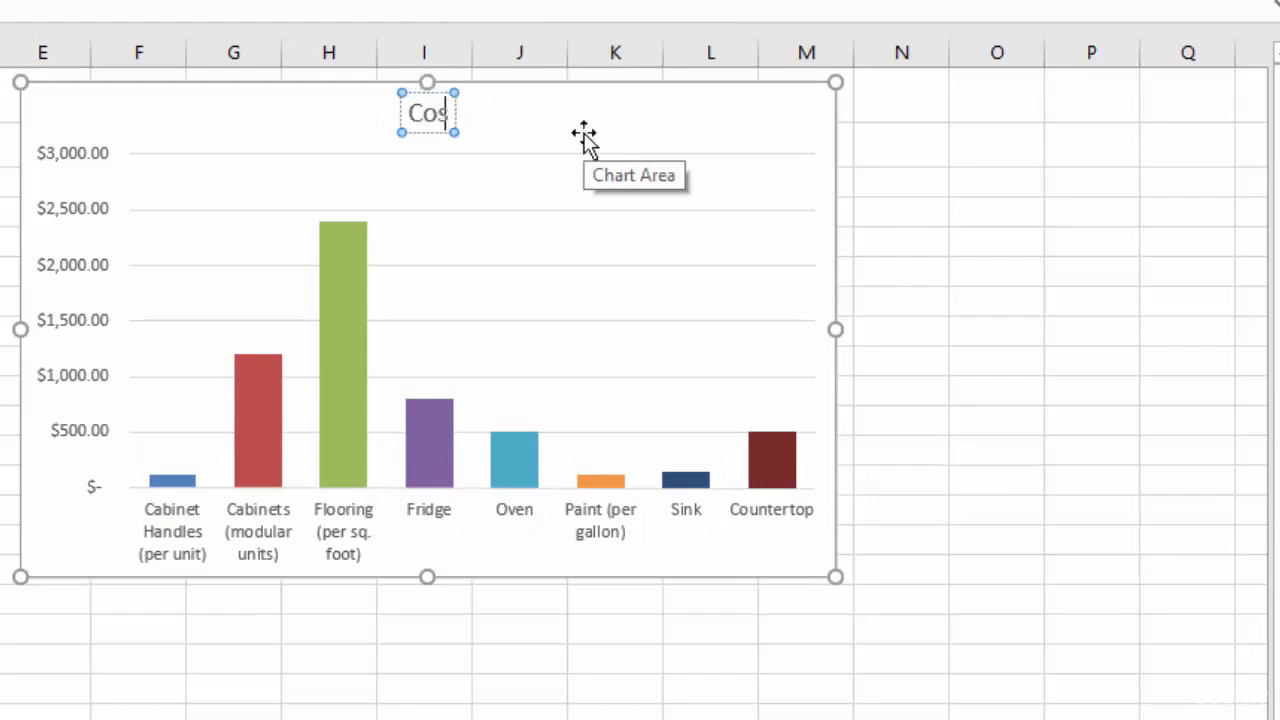
type("t of Differe")
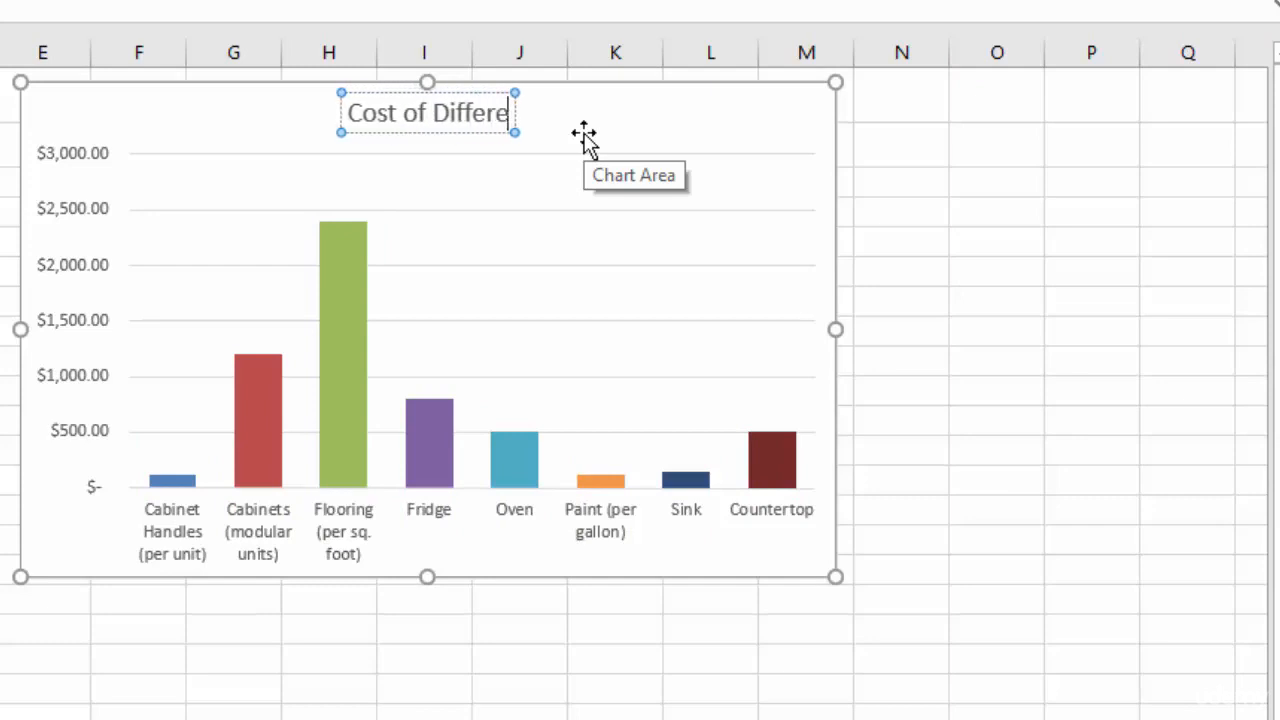
type("nt Materials")
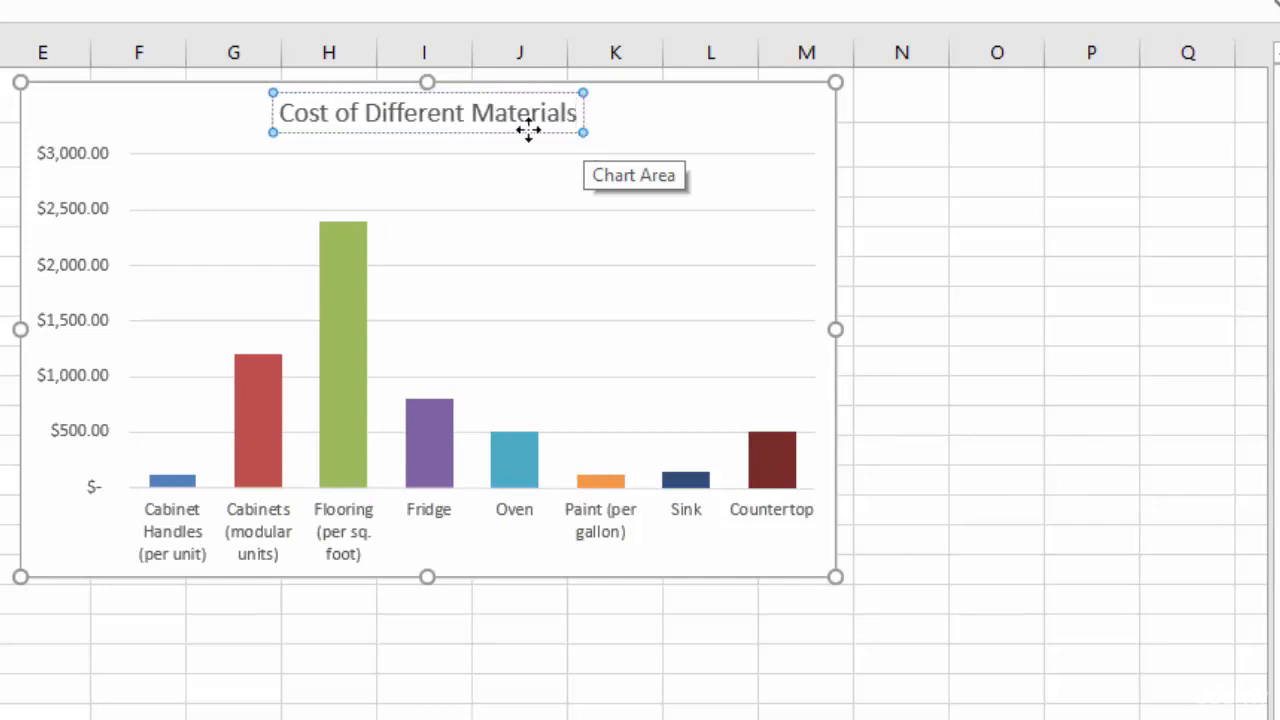
Step: Make the whole chart title bold and set its font size to 16
double_click(442, 113)
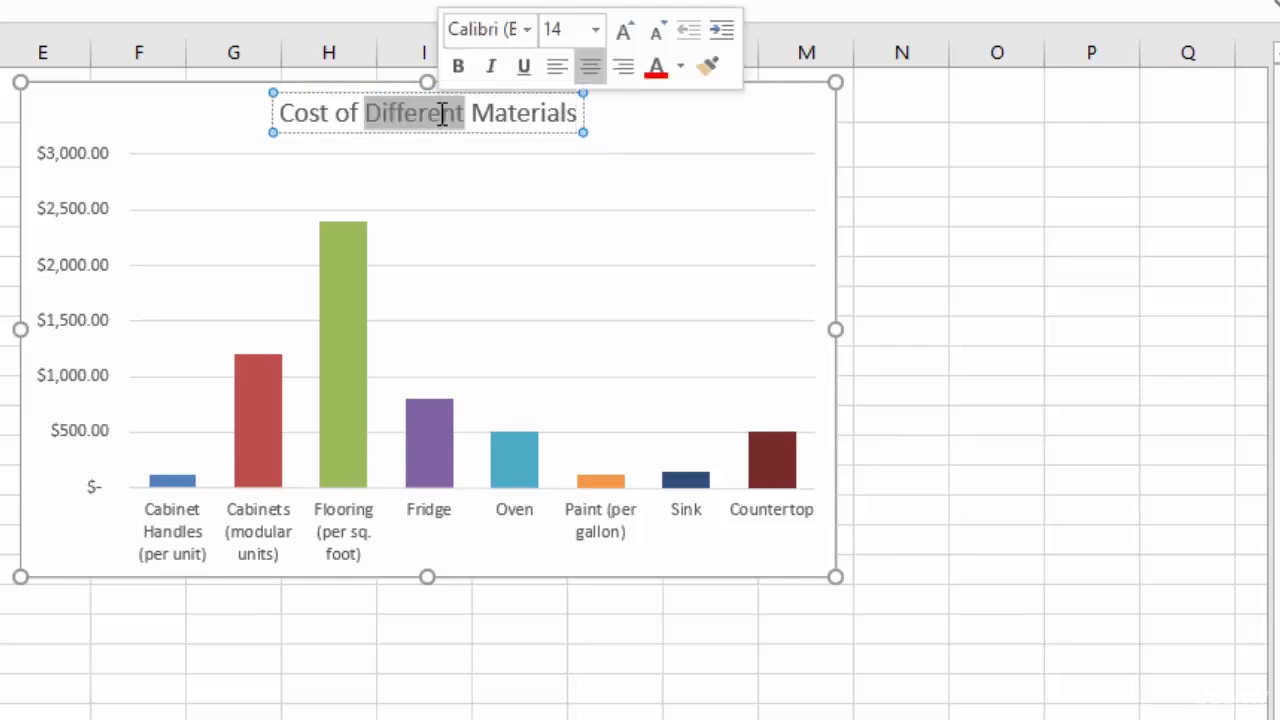
triple_click(488, 118)
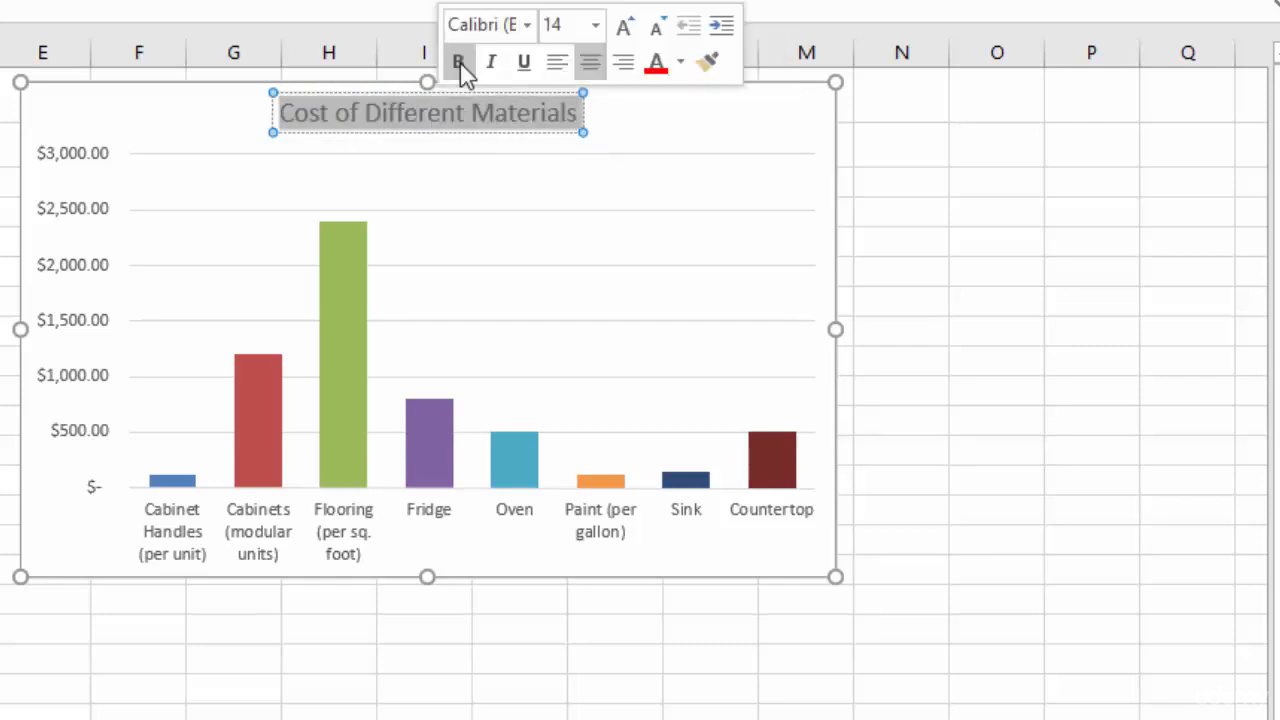
left_click(459, 63)
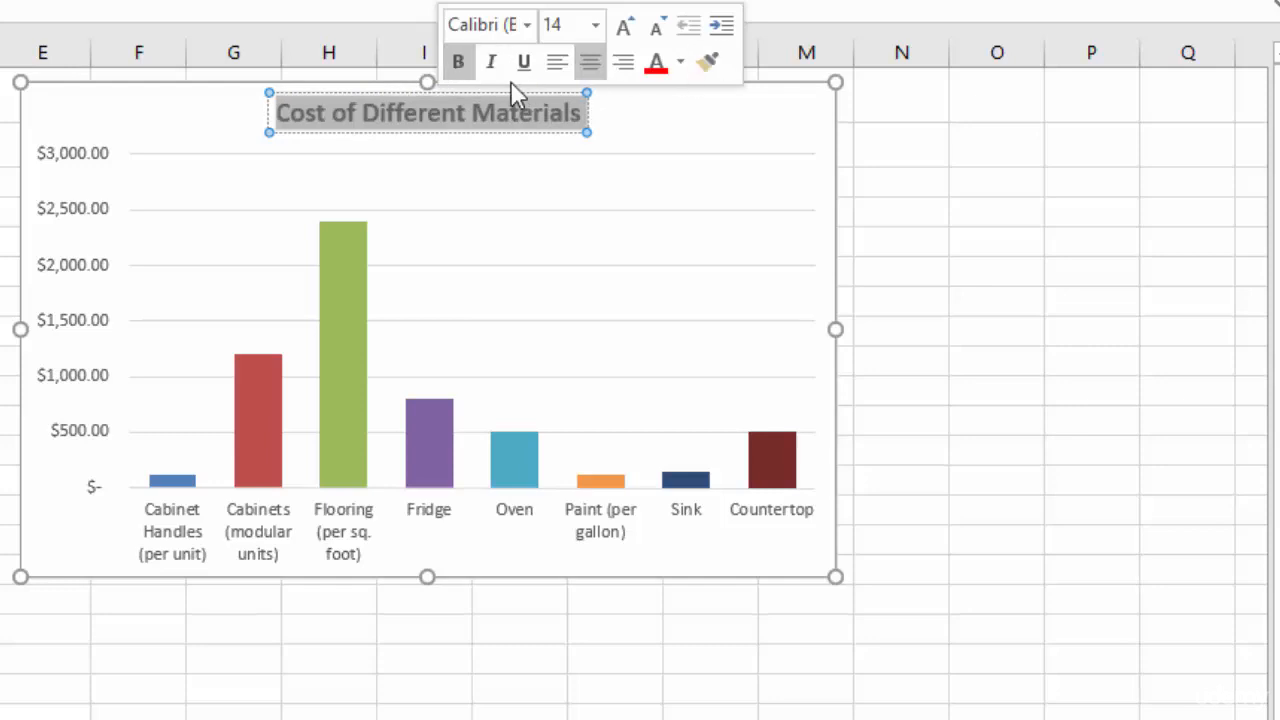
left_click(596, 26)
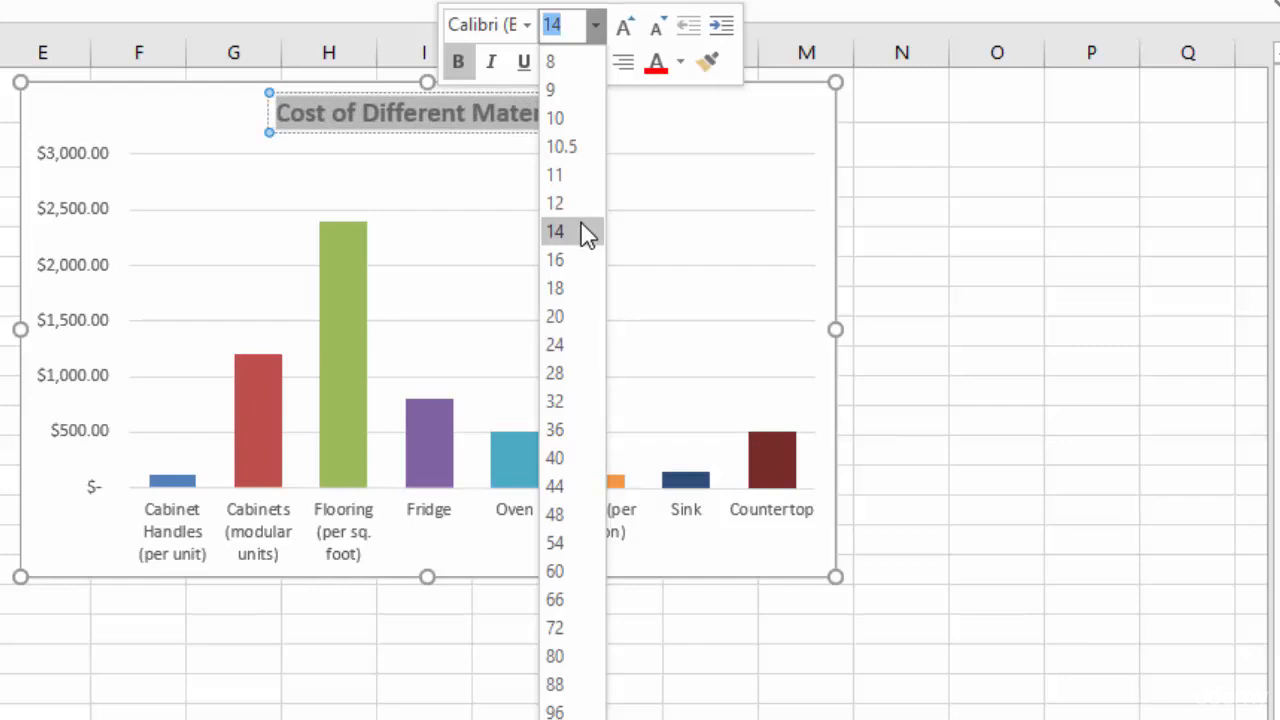
left_click(584, 262)
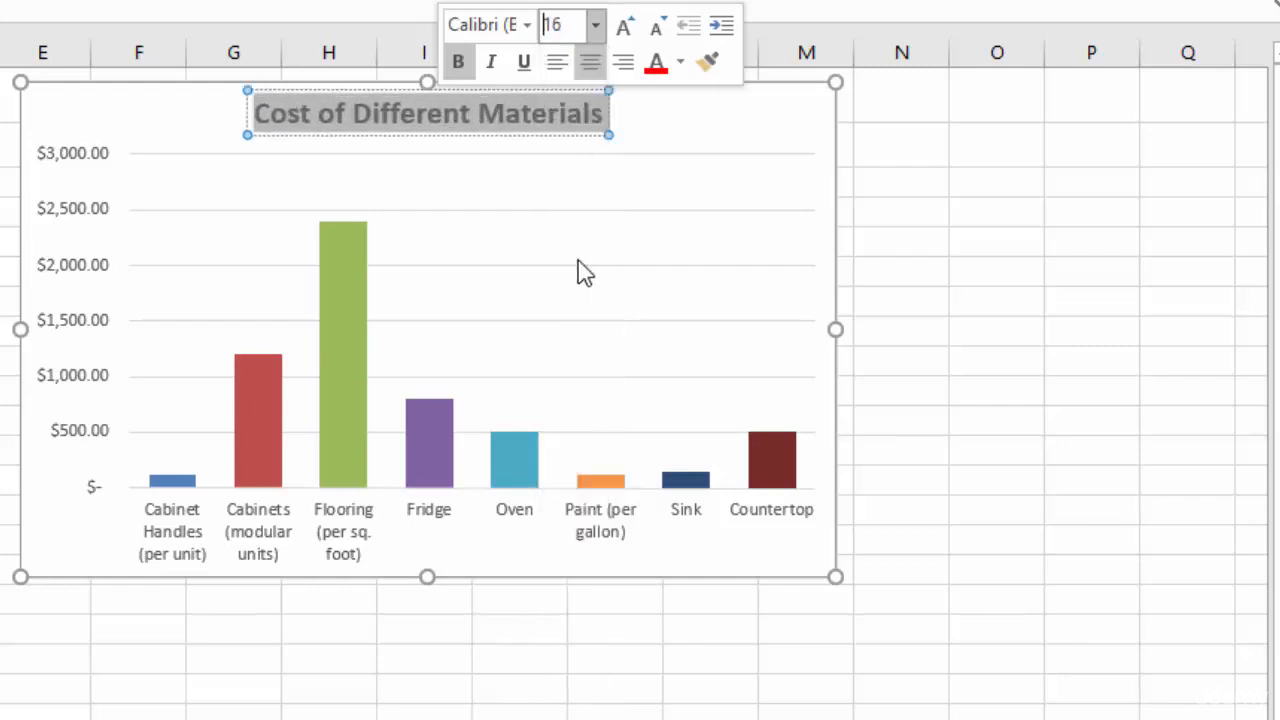
left_click(742, 142)
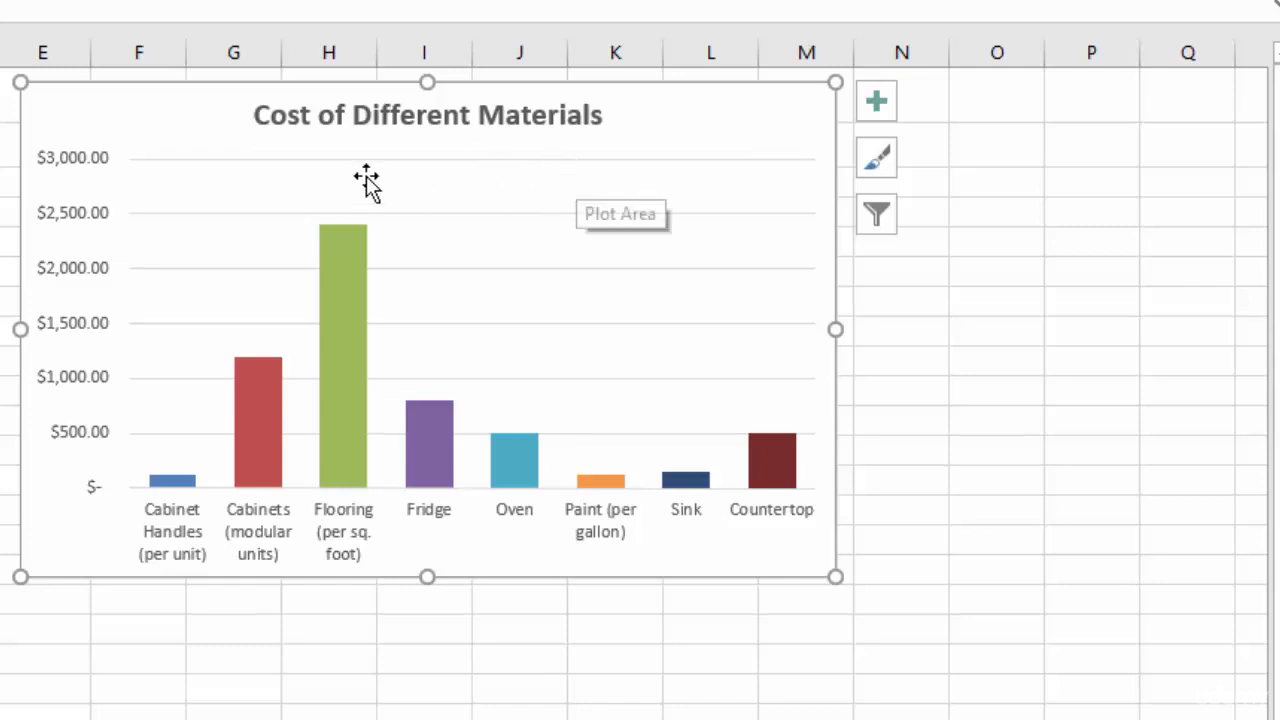
Step: Delete the chart's horizontal gridlines, show them again and hide them once more
left_click(175, 230)
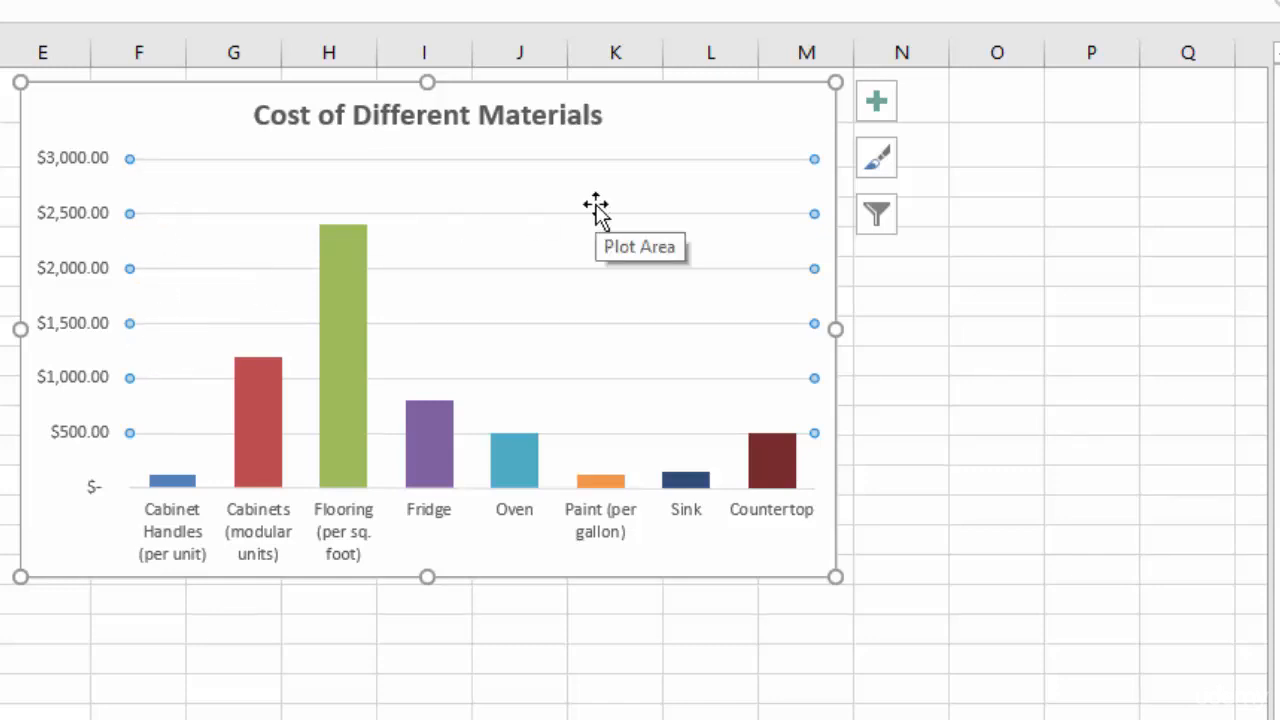
key("Delete")
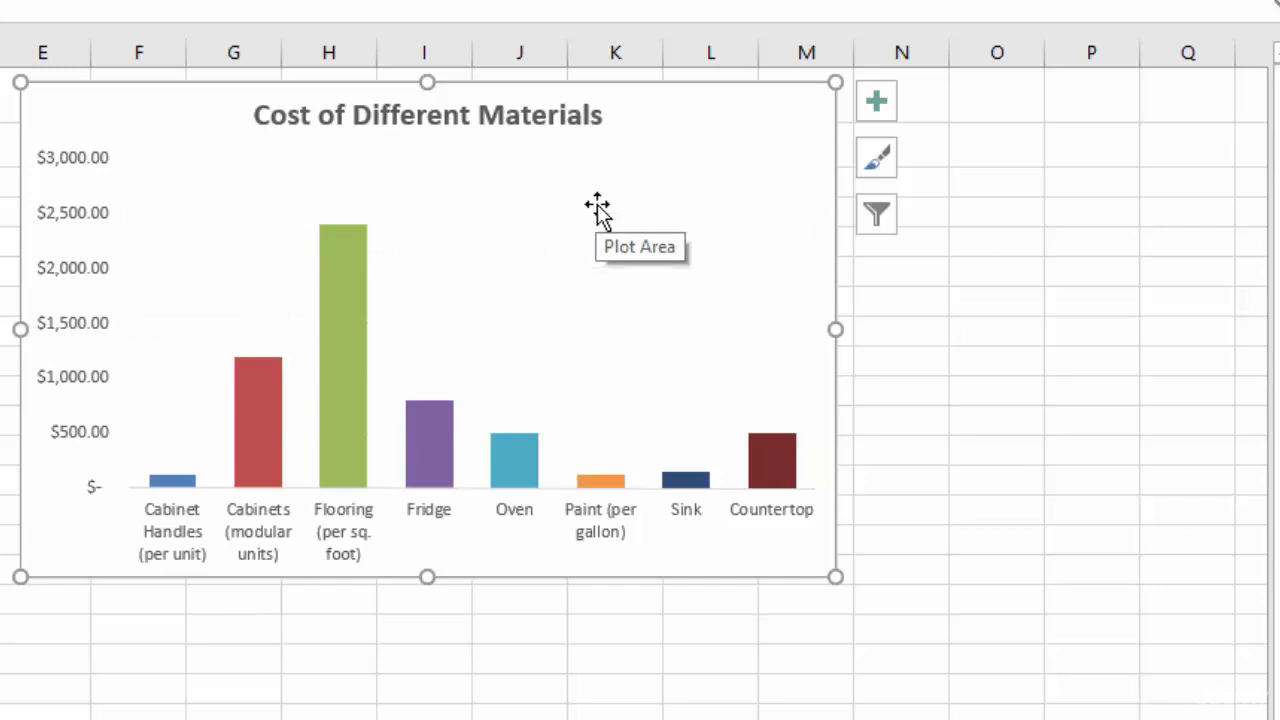
left_click(875, 108)
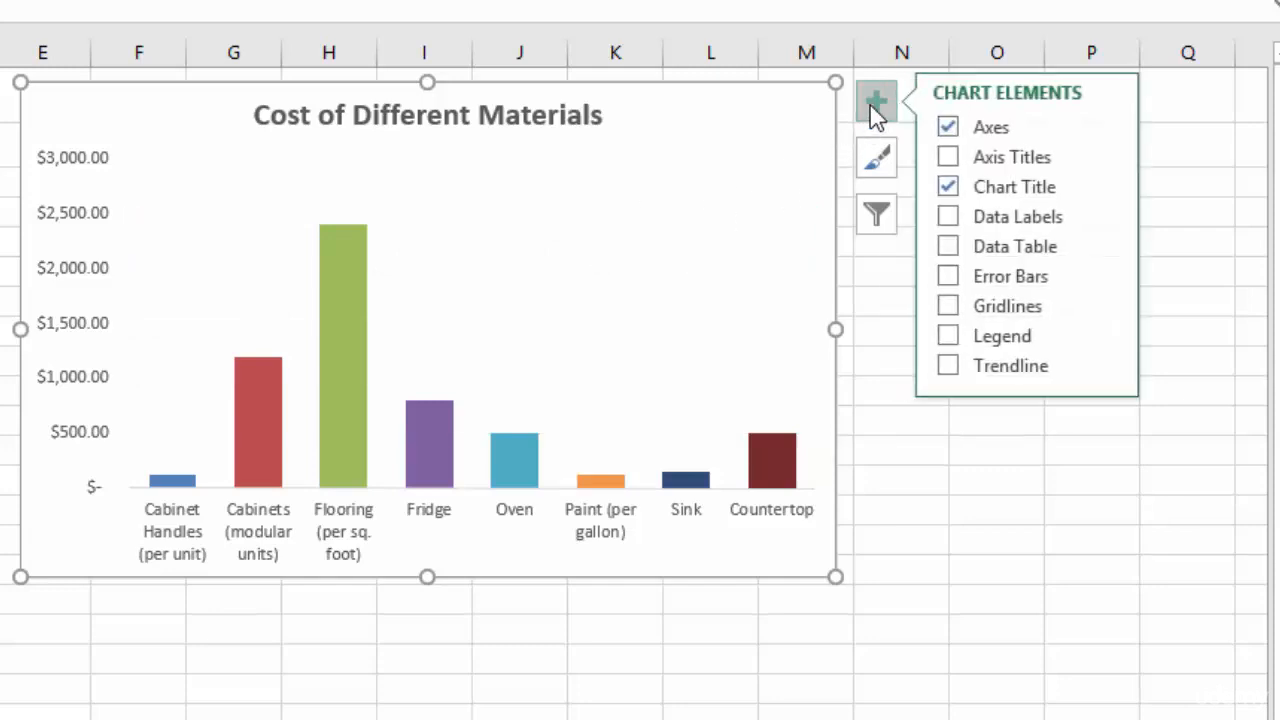
left_click(949, 308)
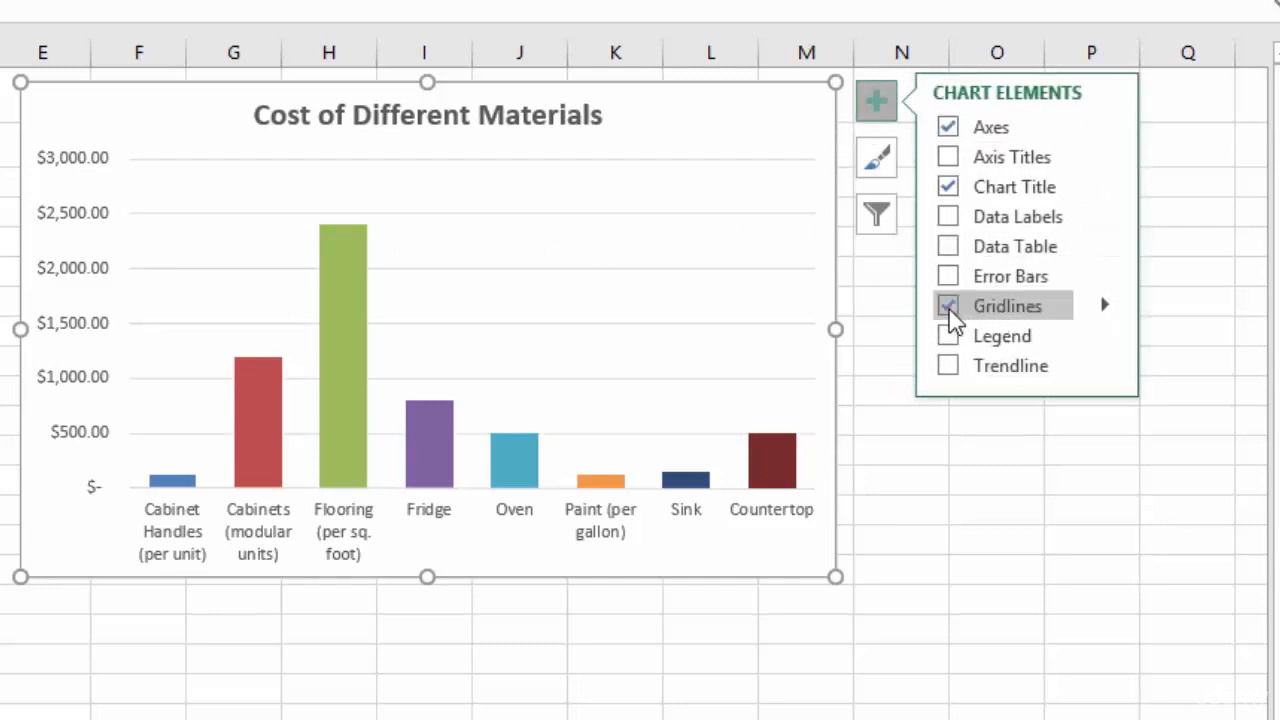
left_click(949, 308)
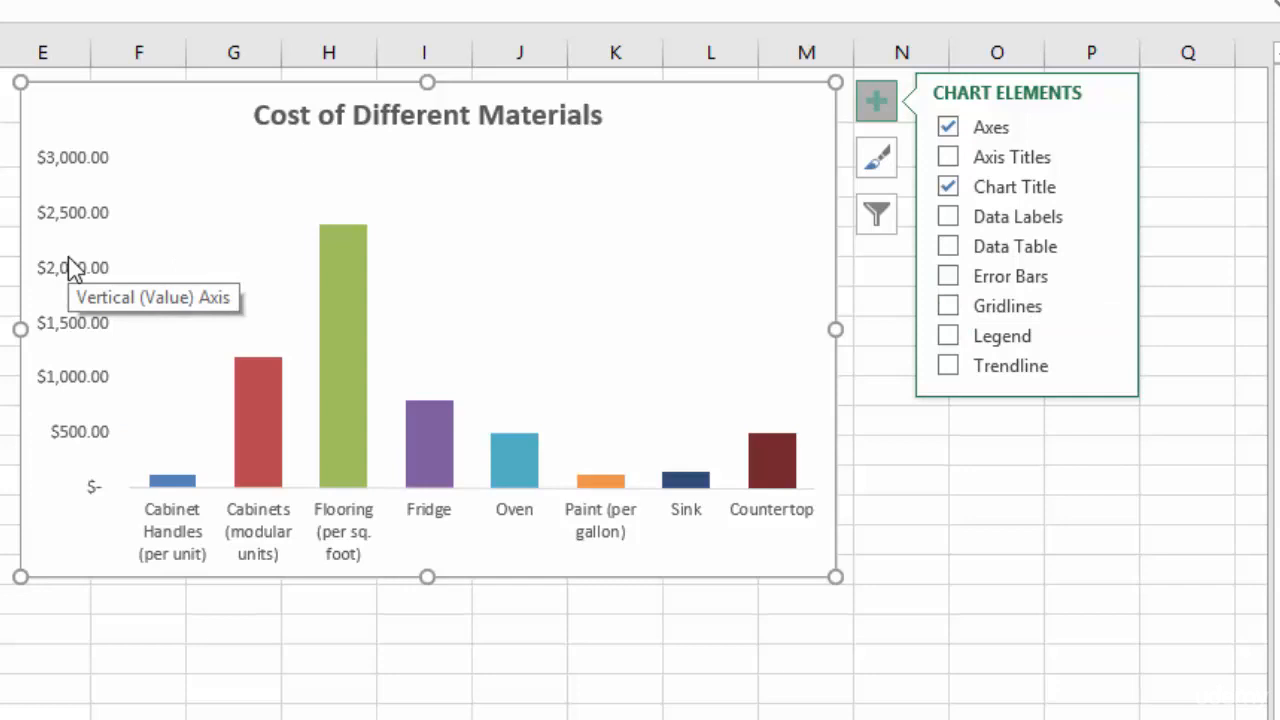
Step: Hide the primary vertical axis and add data labels at the outside end of the columns
left_click(1105, 126)
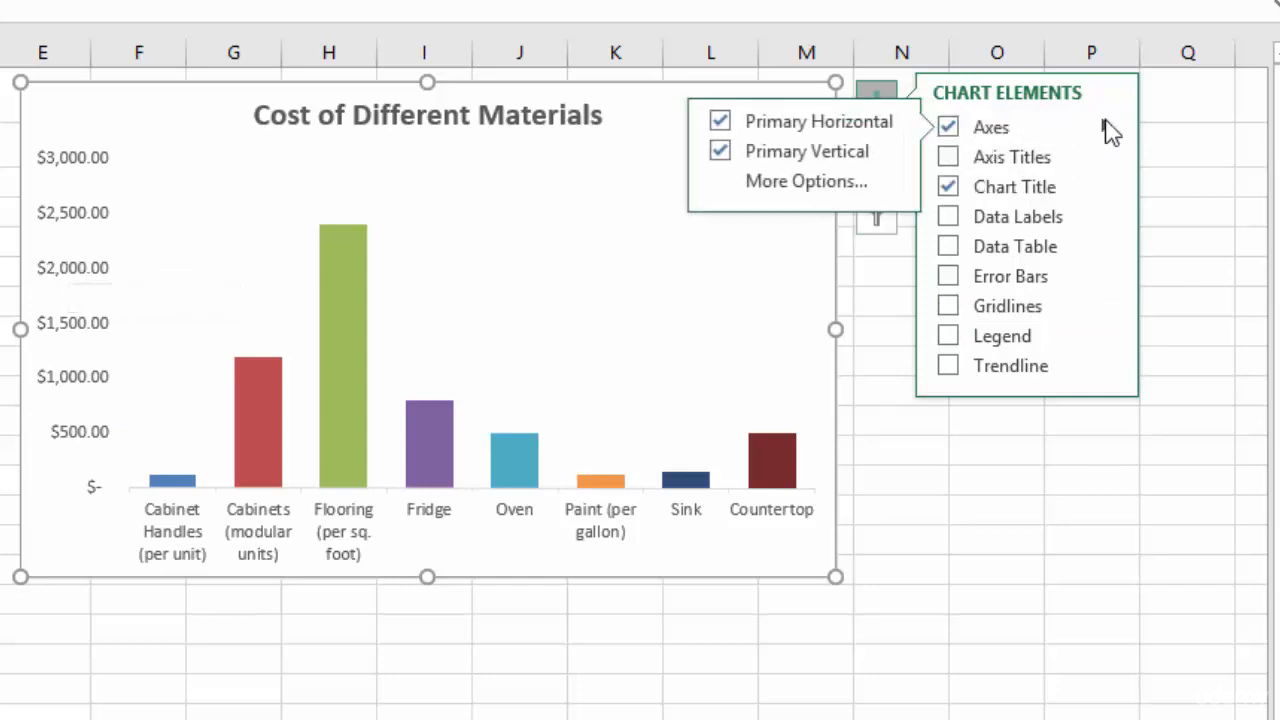
left_click(721, 153)
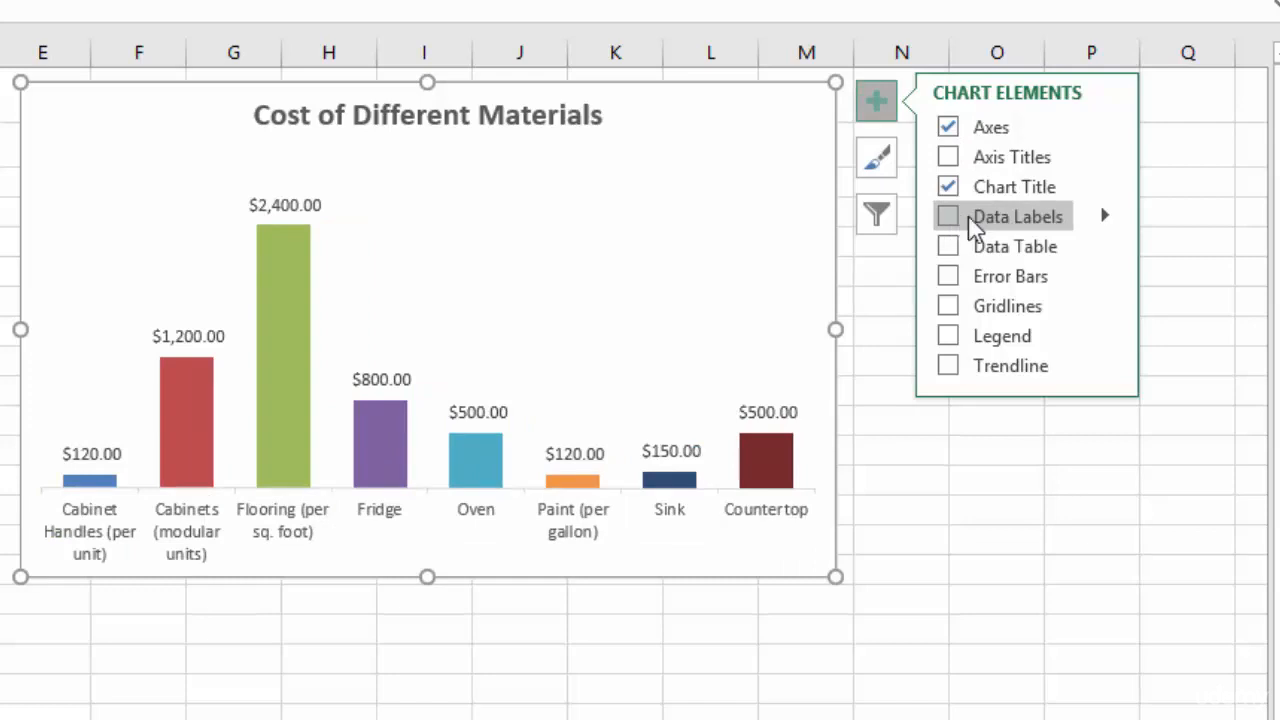
left_click(1105, 215)
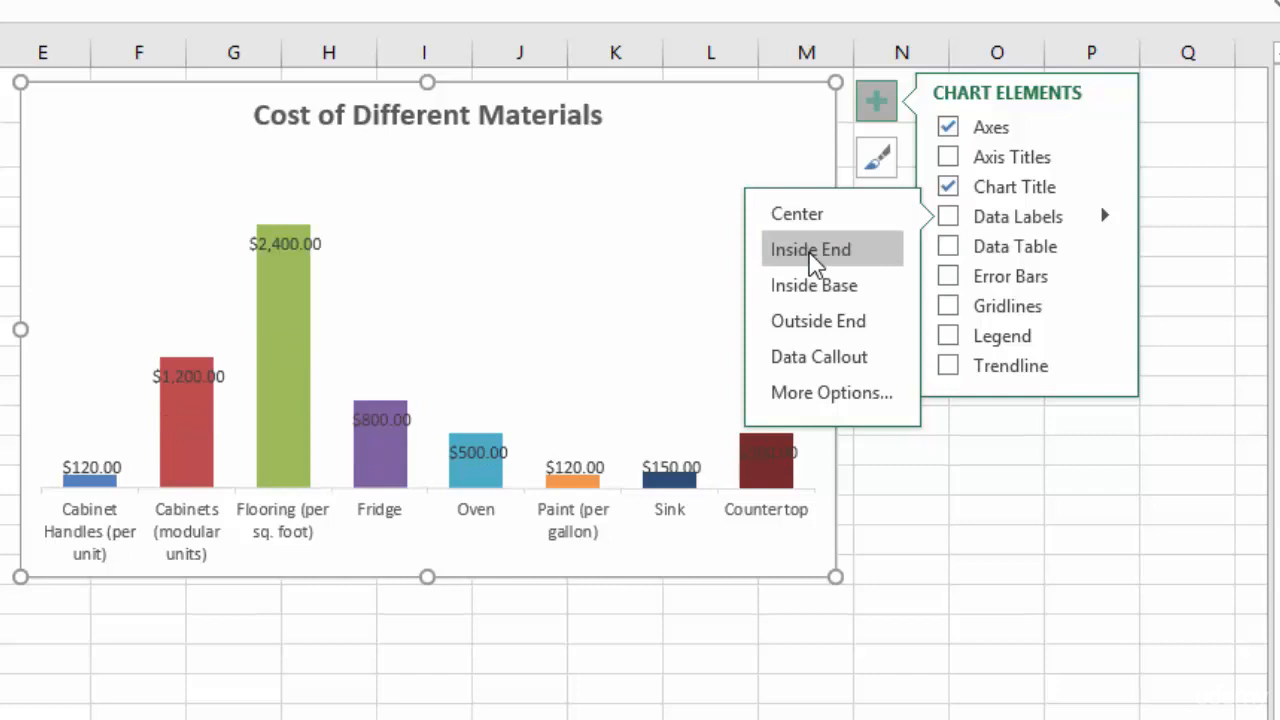
left_click(810, 322)
left_click(877, 103)
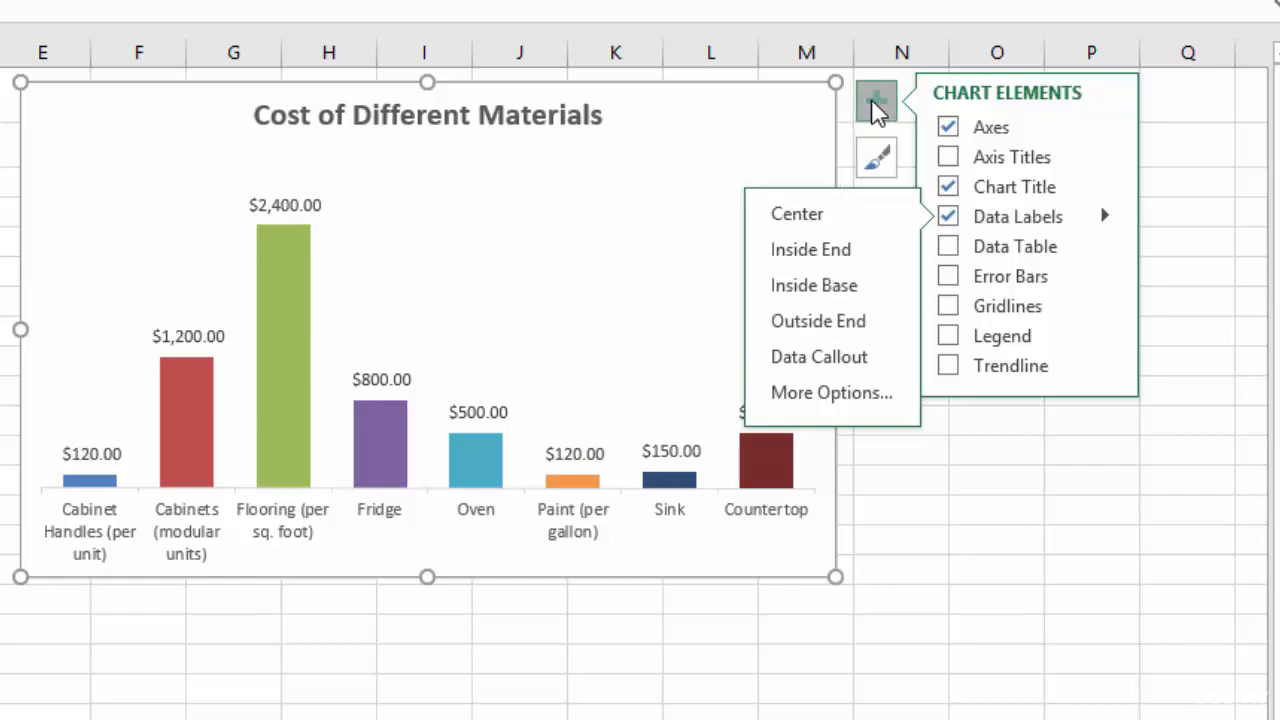